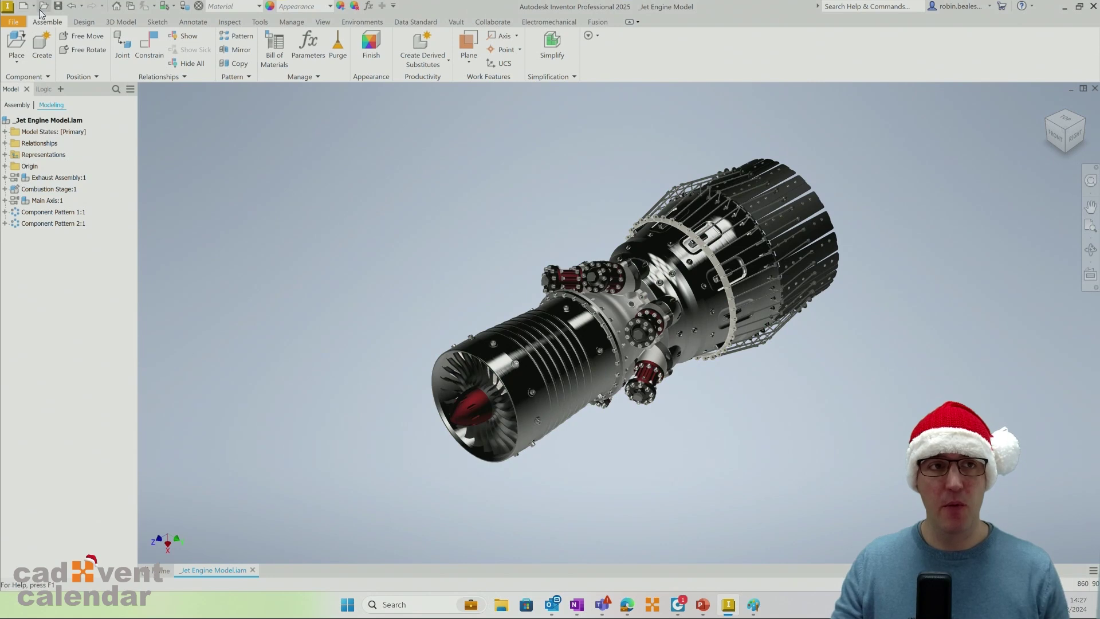
- Create a new presentation from the _Jet Engine Model assembly and expand its component tree under Scene1
left_click(34, 7)
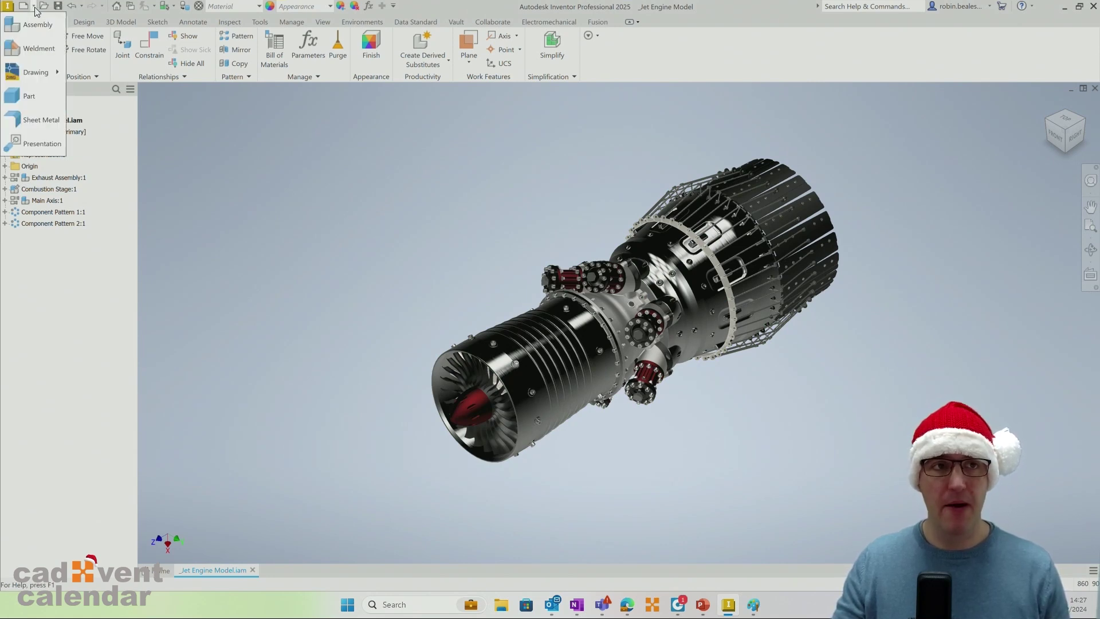
left_click(47, 147)
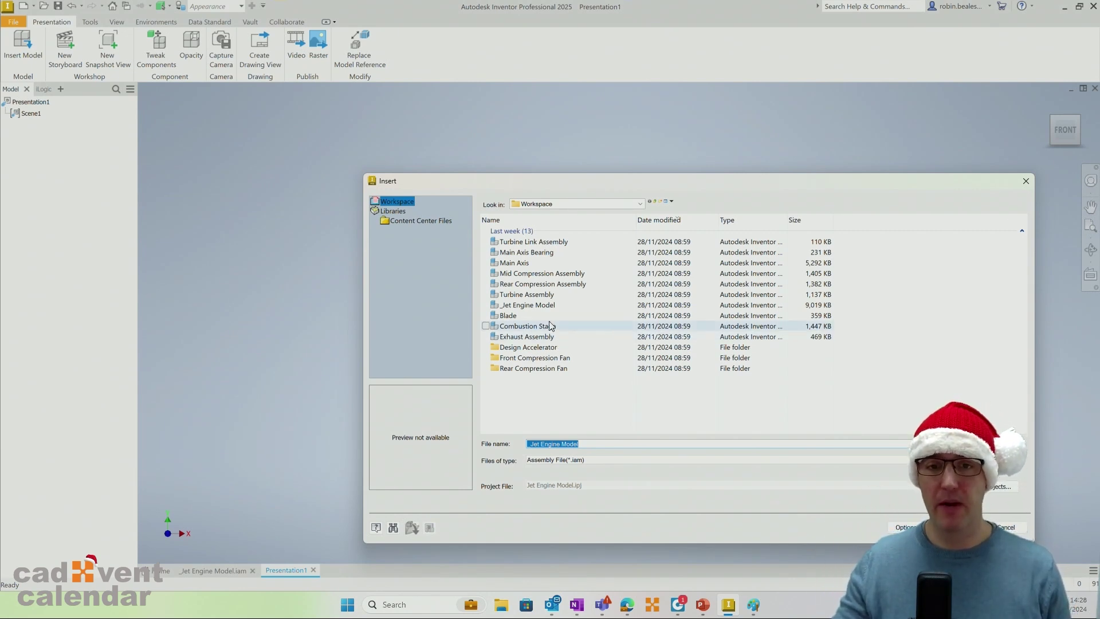
left_click(535, 304)
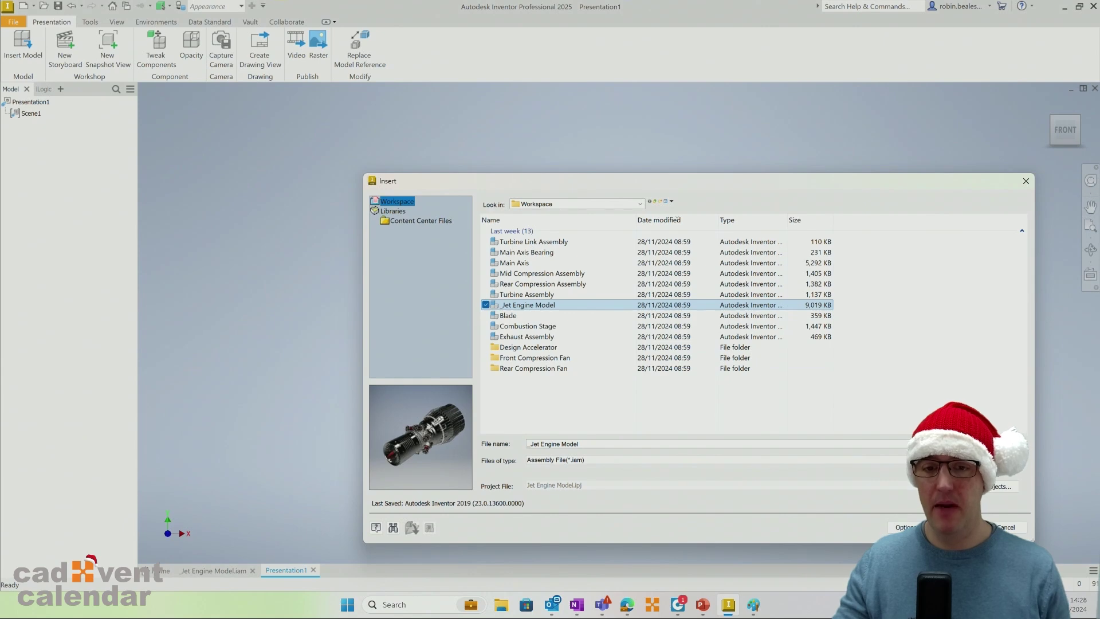
key("Return")
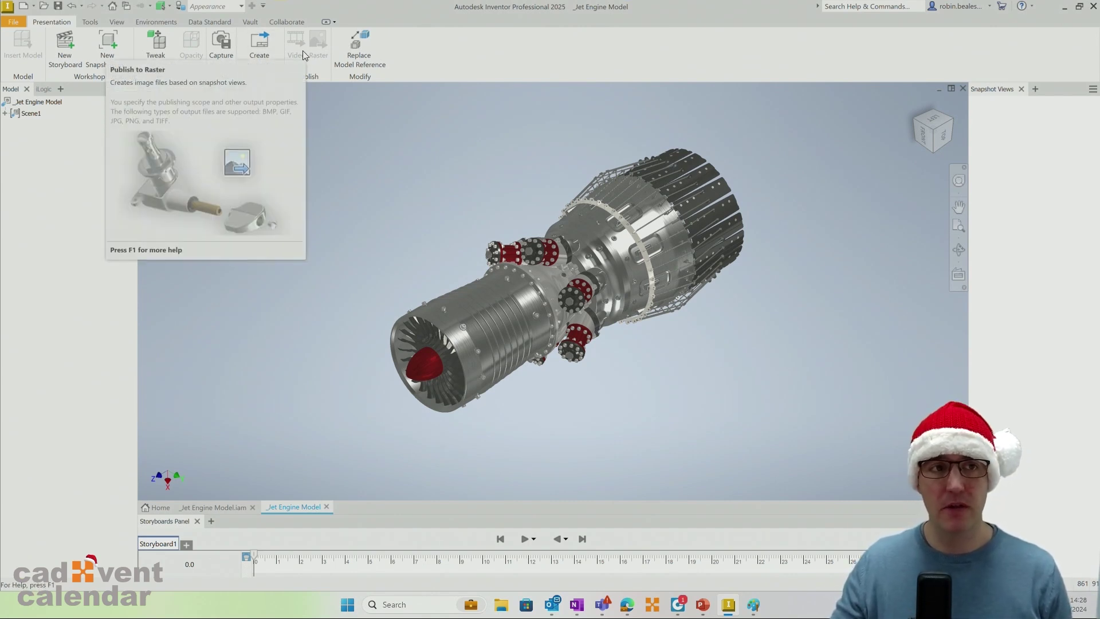
left_click(6, 114)
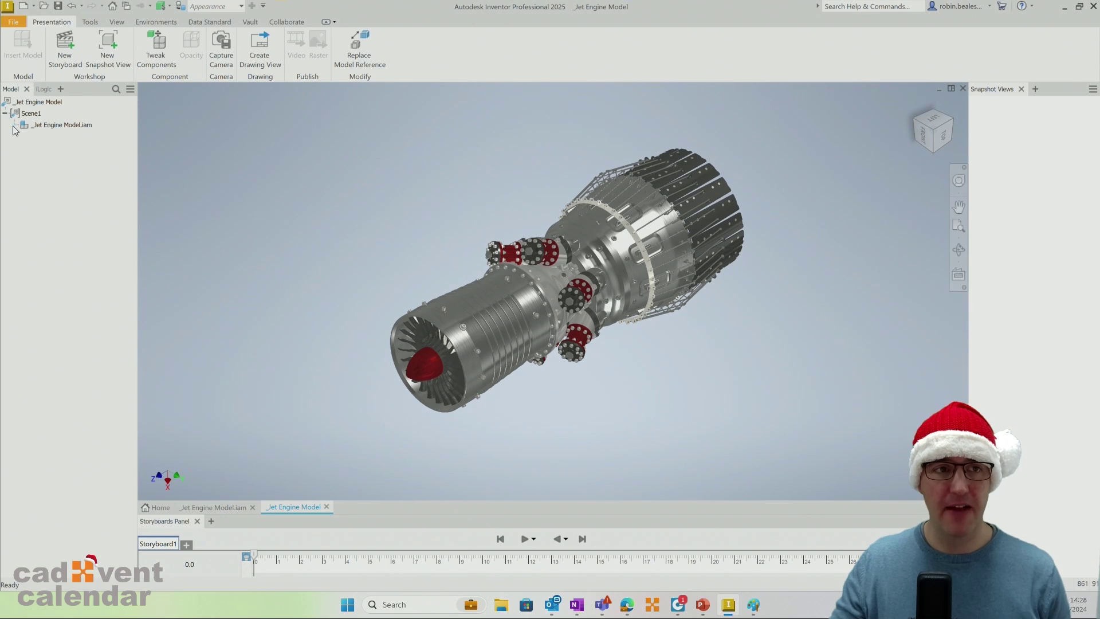
left_click(14, 125)
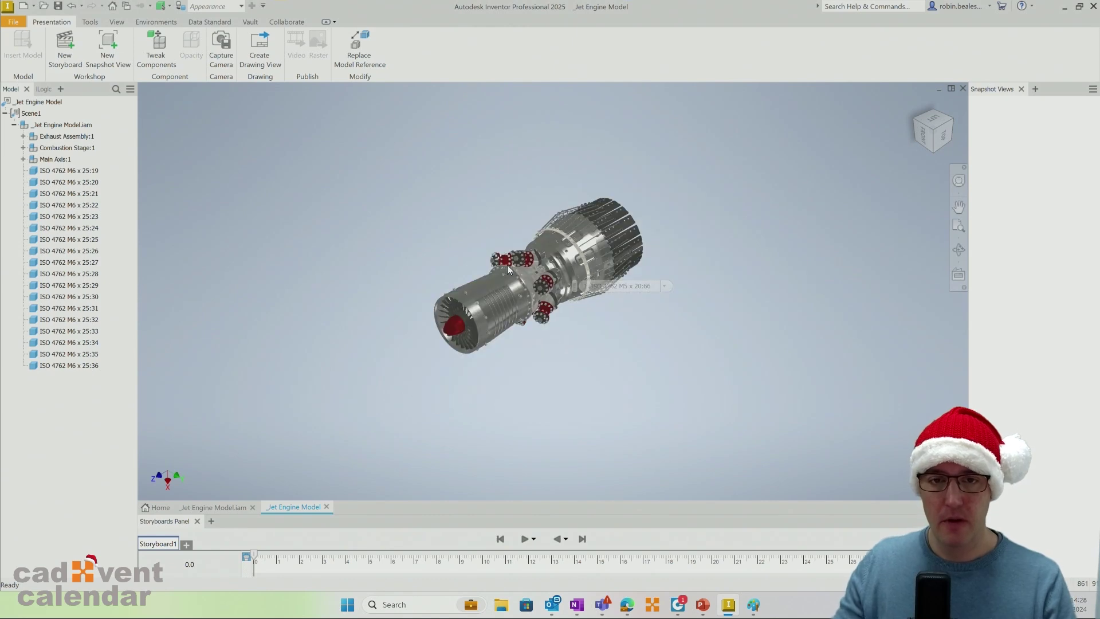
- Examine the red bolted canisters around the combustion stage up close and find a flange with accessible bolts
scroll(507, 265, "up", 5)
scroll(554, 244, "up", 5)
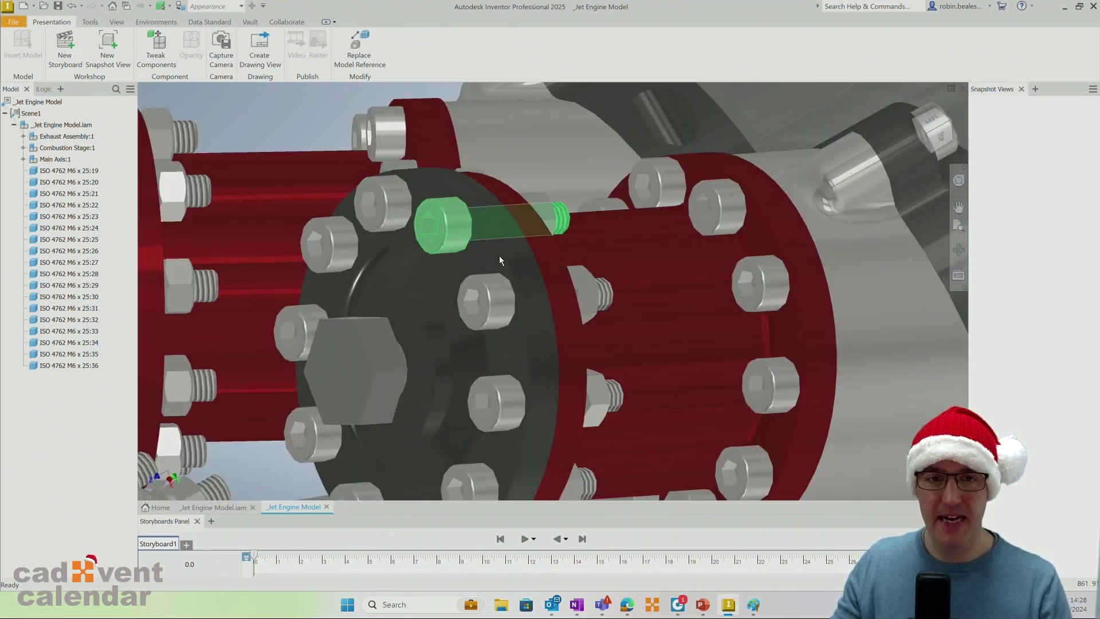
scroll(463, 332, "down", 5)
scroll(463, 330, "down", 10)
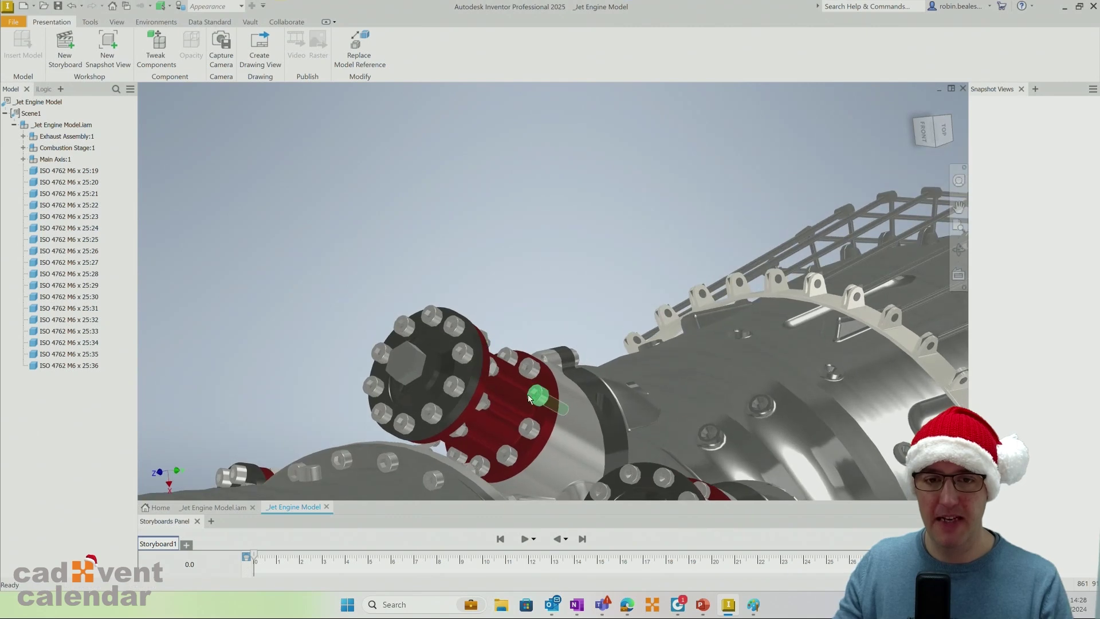
middle_click_drag(506, 424, 500, 333)
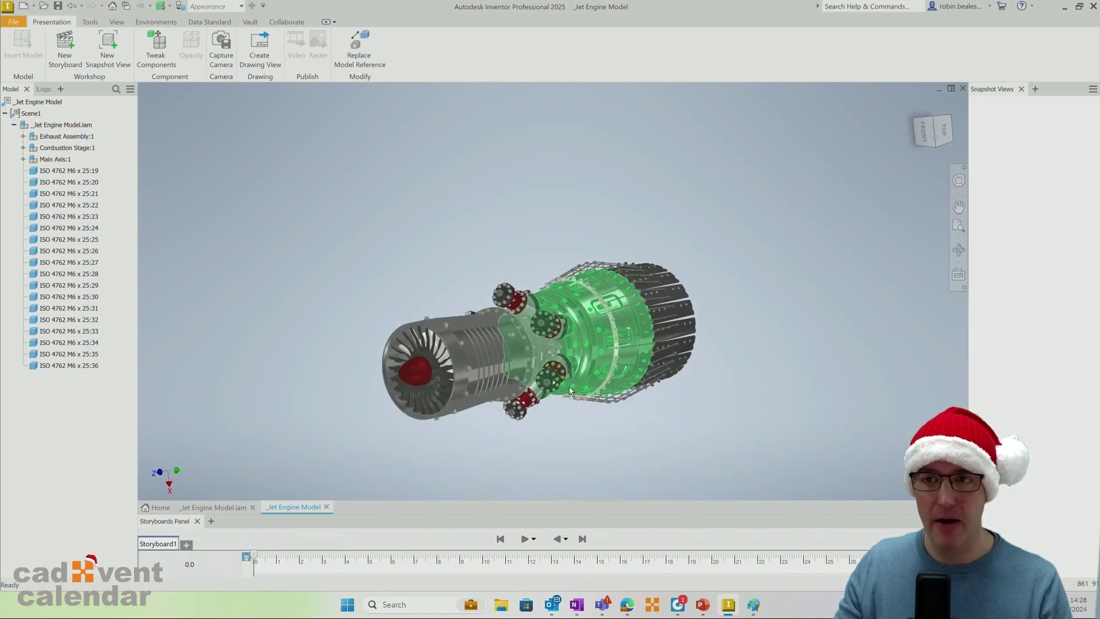
middle_click_drag(576, 380, 477, 348, "shift")
scroll(515, 367, "up", 10)
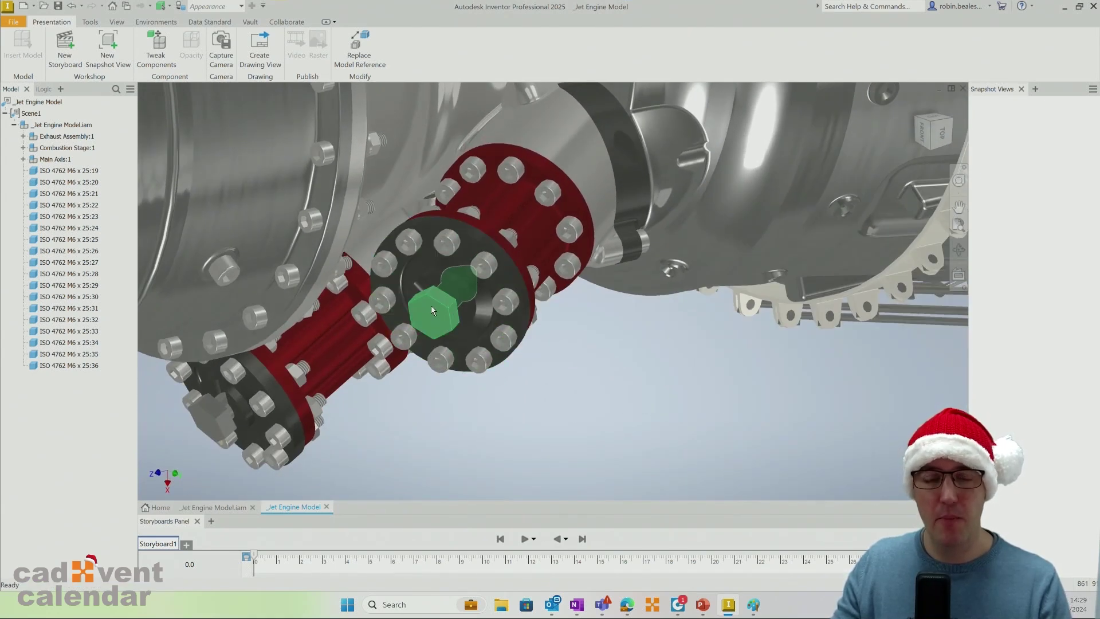
left_click(410, 245)
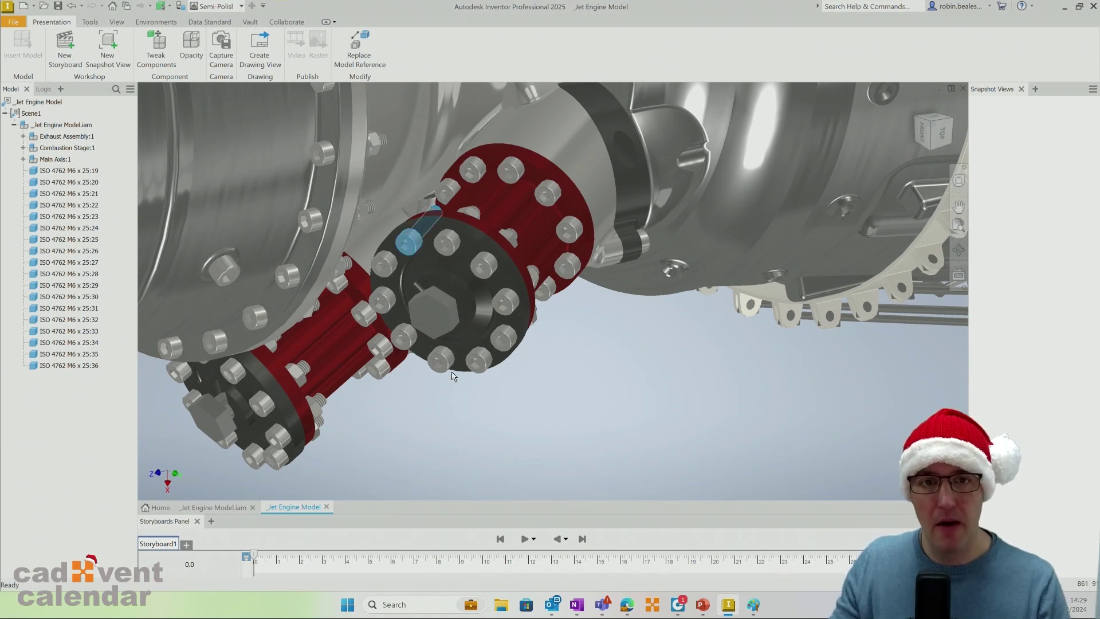
left_click(449, 243, "ctrl")
left_click(485, 267, "ctrl")
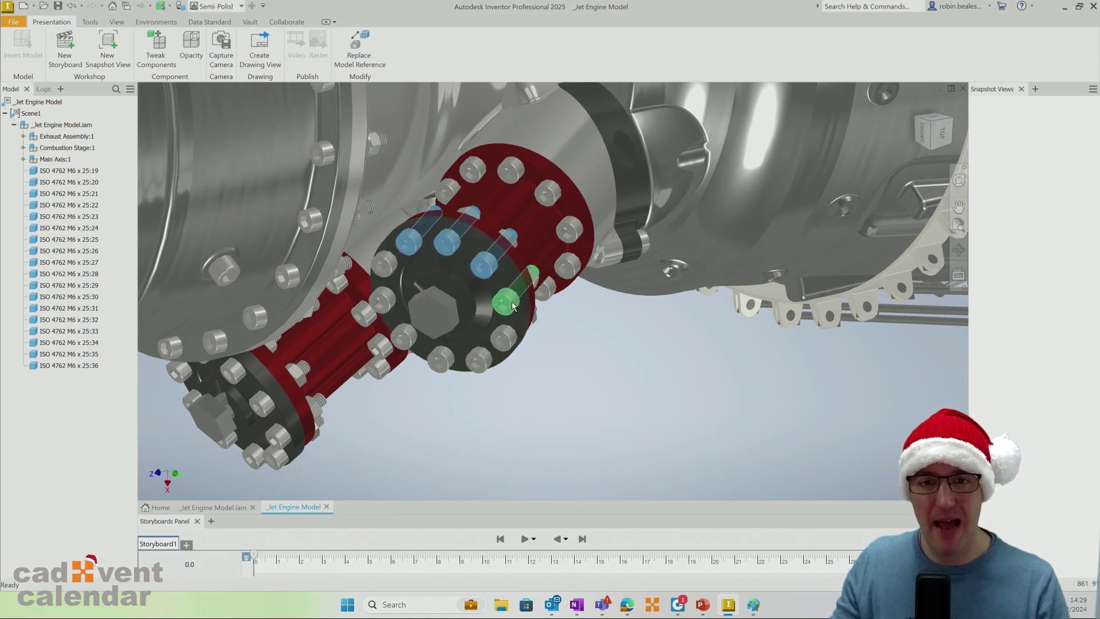
left_click(506, 301, "ctrl")
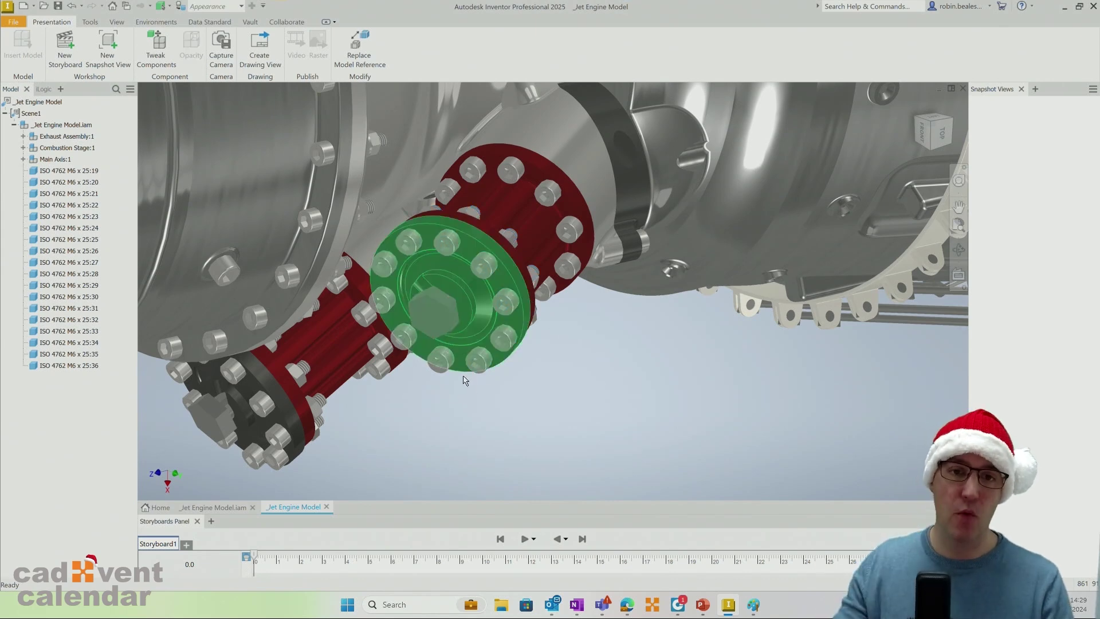
- Tweak one lower bolt on the black canister flange, moving it -100 mm along X, straight out of its hole
left_click(485, 360)
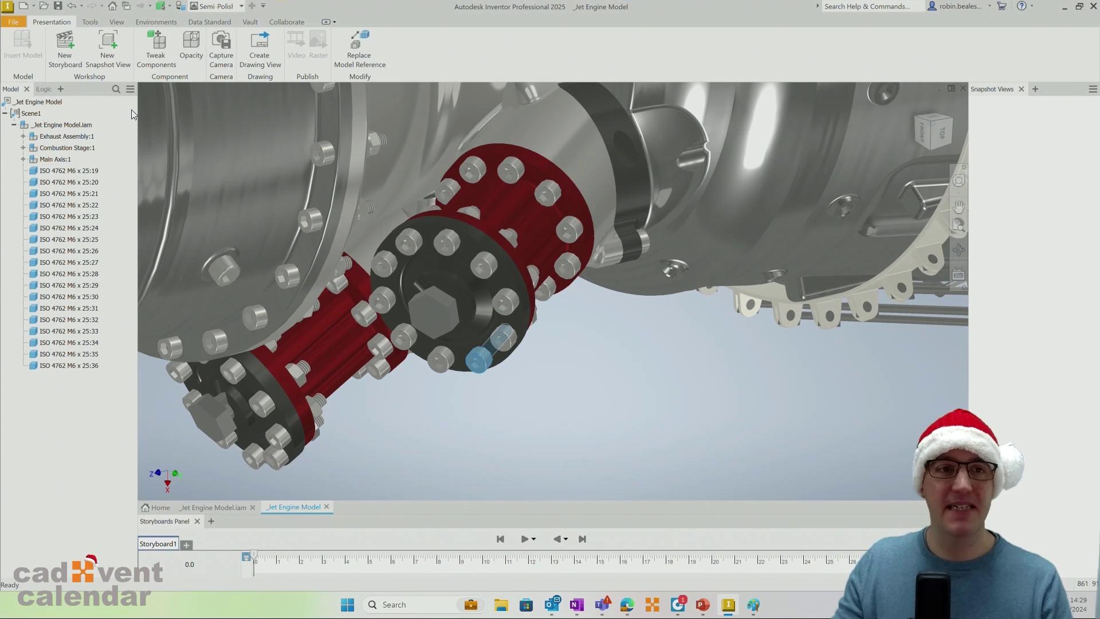
left_click(157, 48)
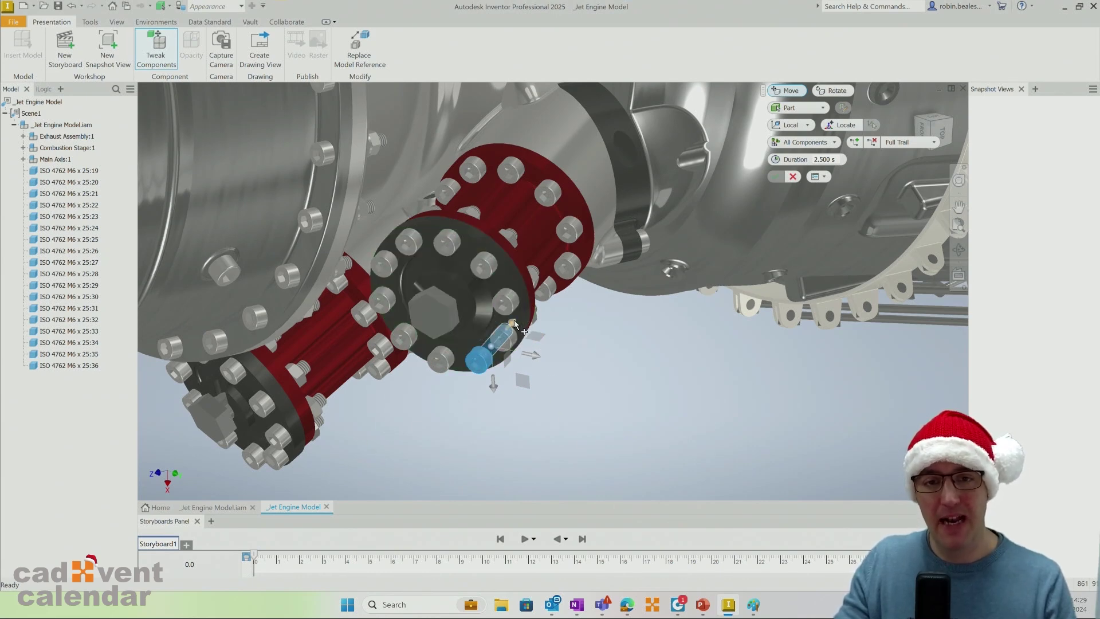
left_click_drag(515, 323, 450, 402)
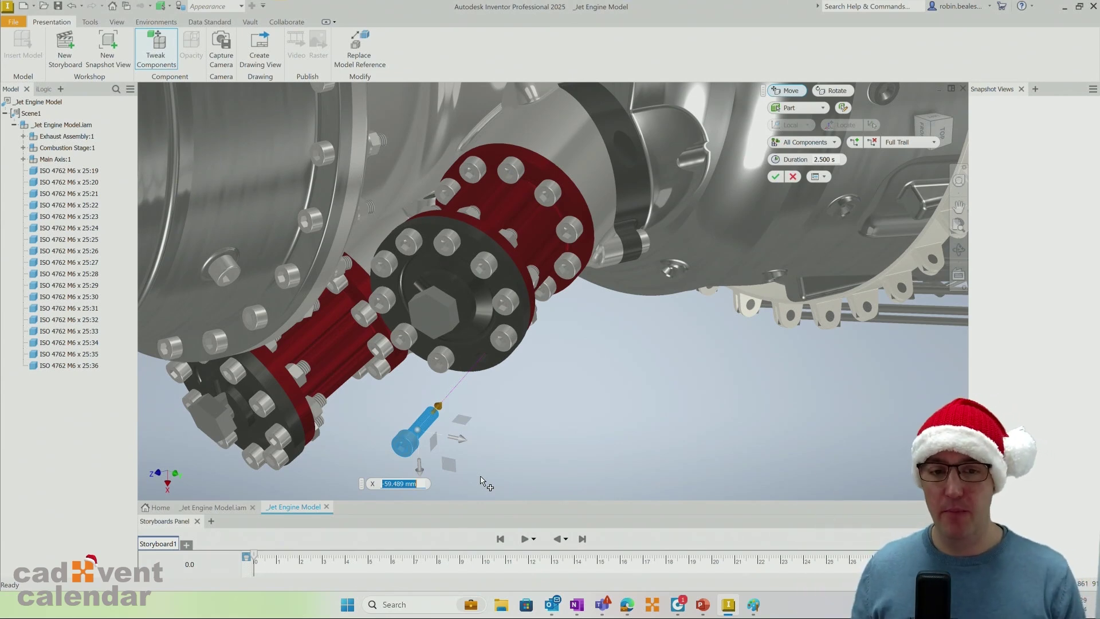
type("-100")
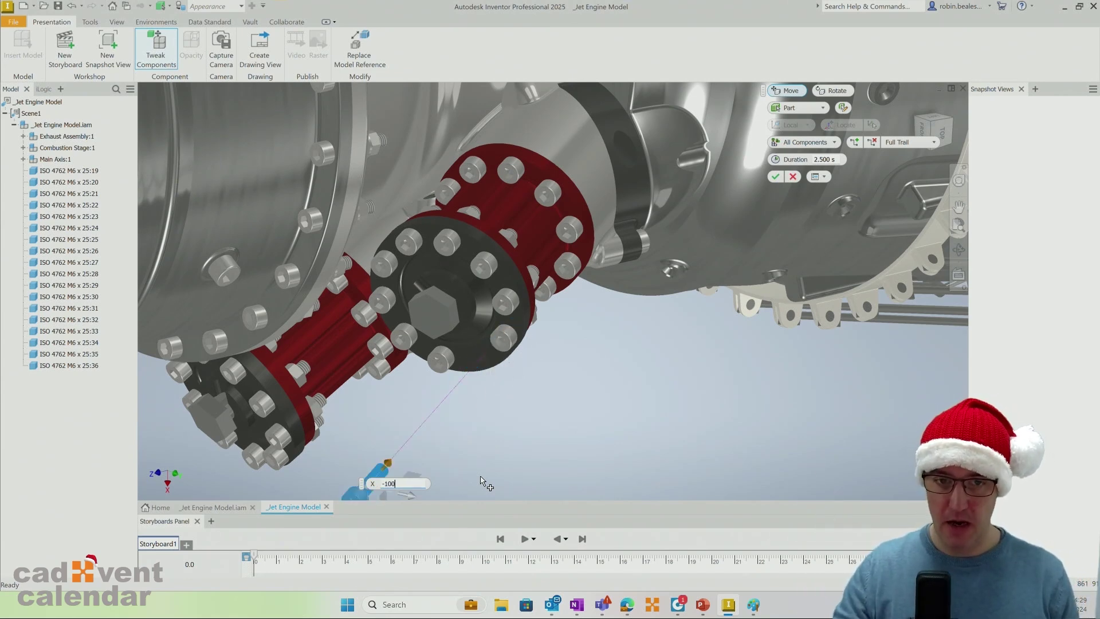
key("Return")
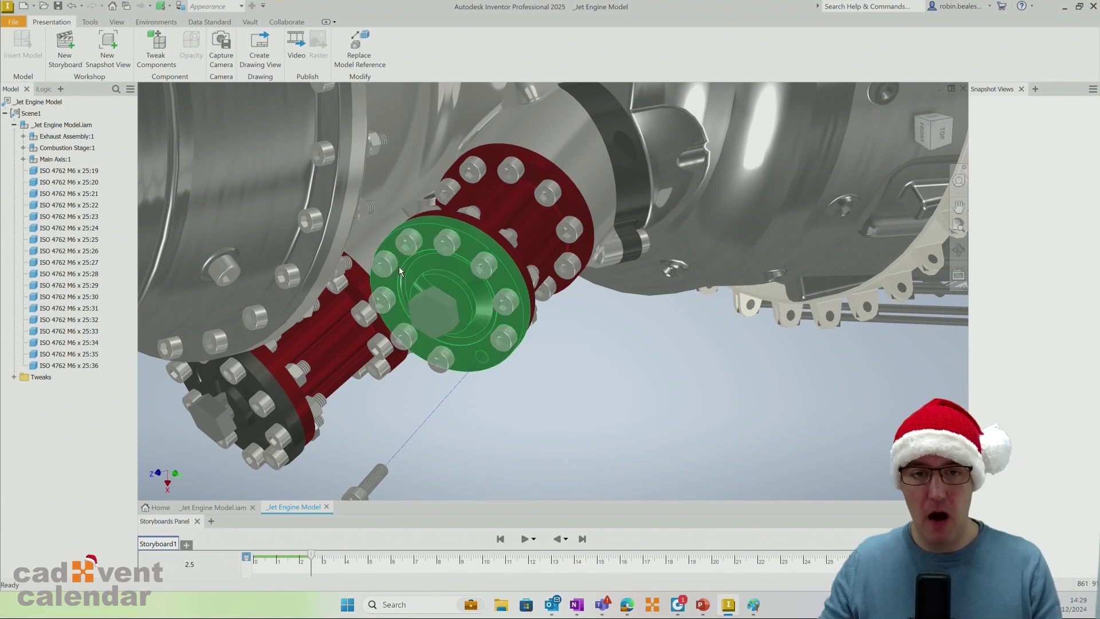
- Play the storyboard from the start to review the first bolt's removal
mouse_move(463, 356)
middle_mouse_down("shift")
mouse_move(482, 328)
mouse_move(448, 362)
middle_mouse_up("shift")
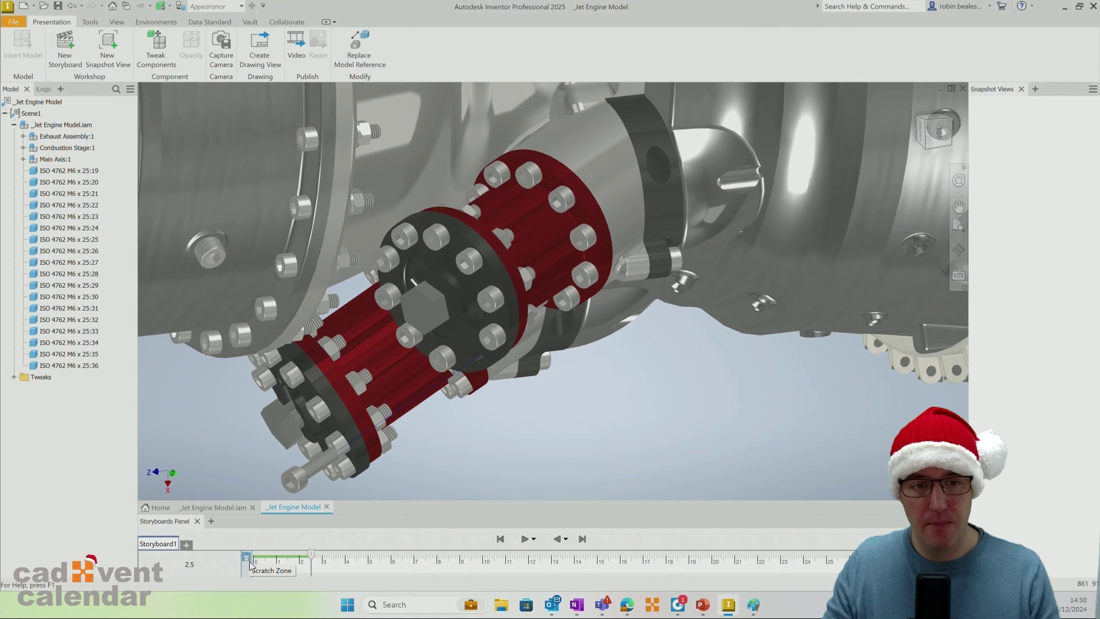
left_click(500, 539)
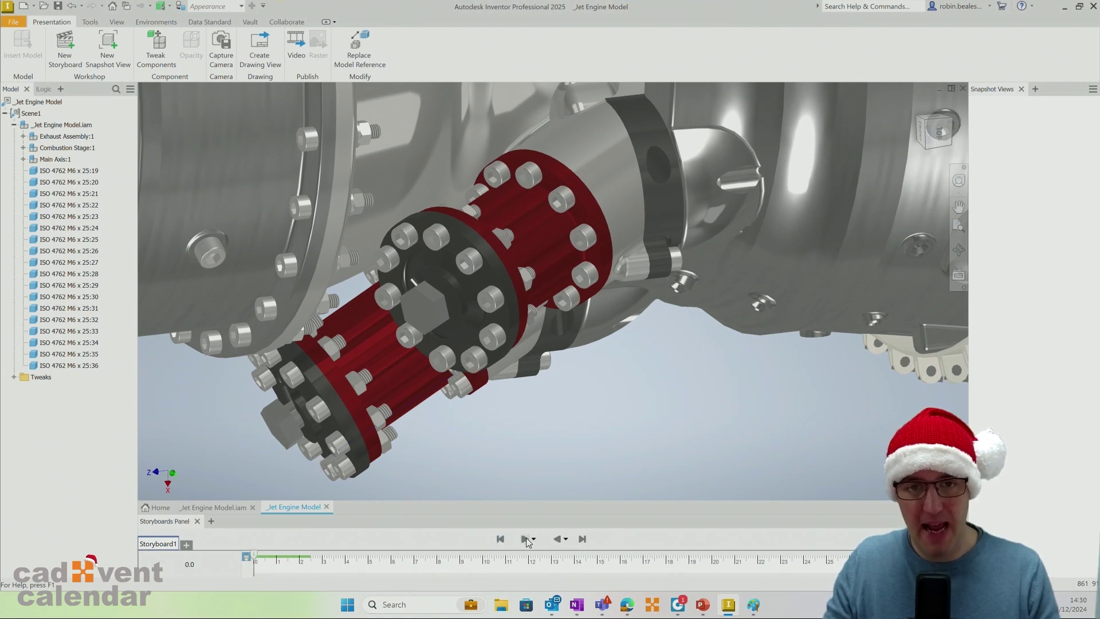
left_click(526, 539)
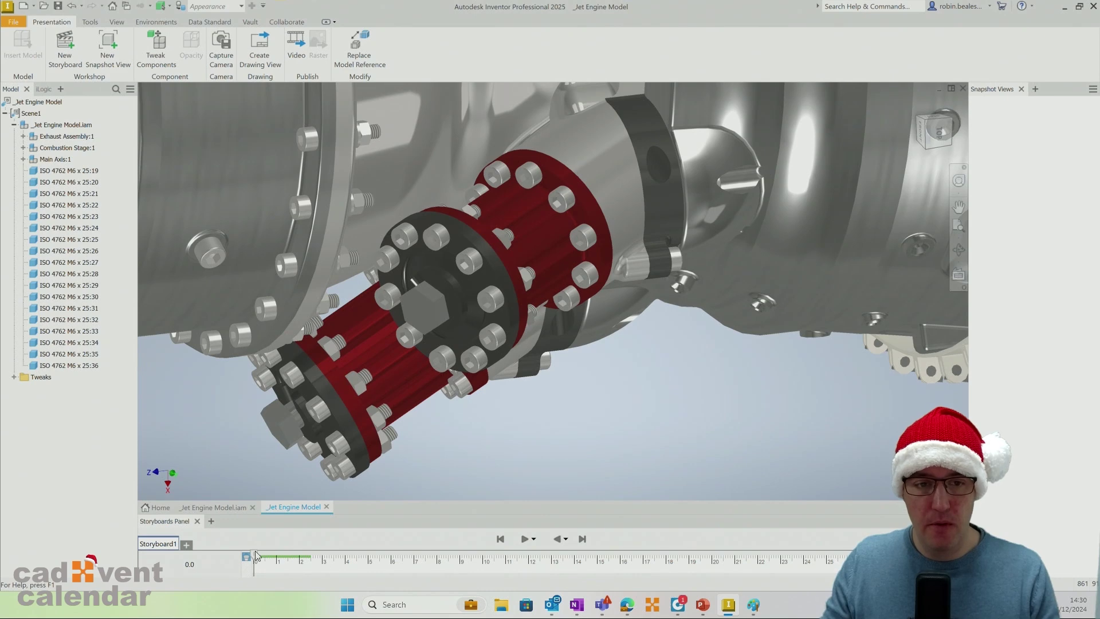
- Tweak the neighbouring flange bolt by -100 mm along Y, starting at 1.0 s on the storyboard timeline
left_click_drag(256, 554, 277, 558)
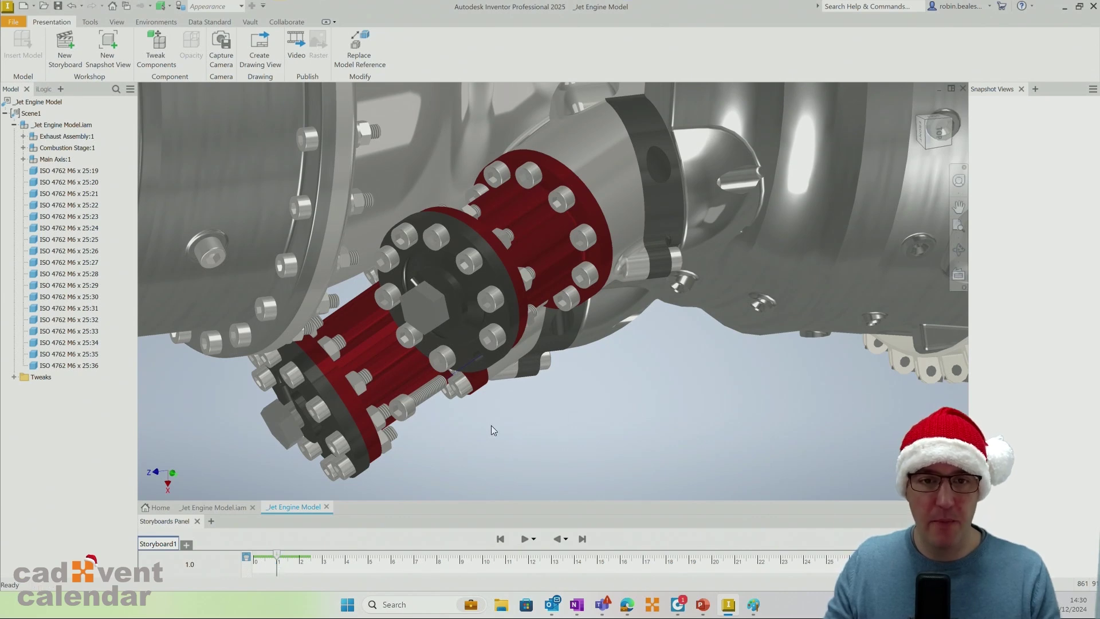
left_click(496, 339)
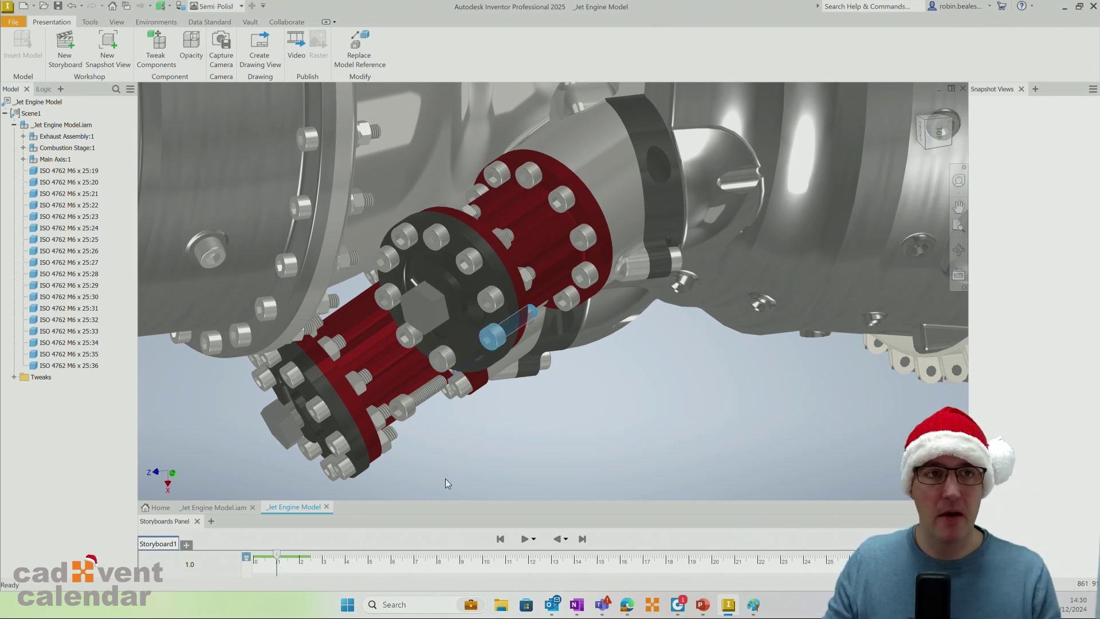
left_click(158, 49)
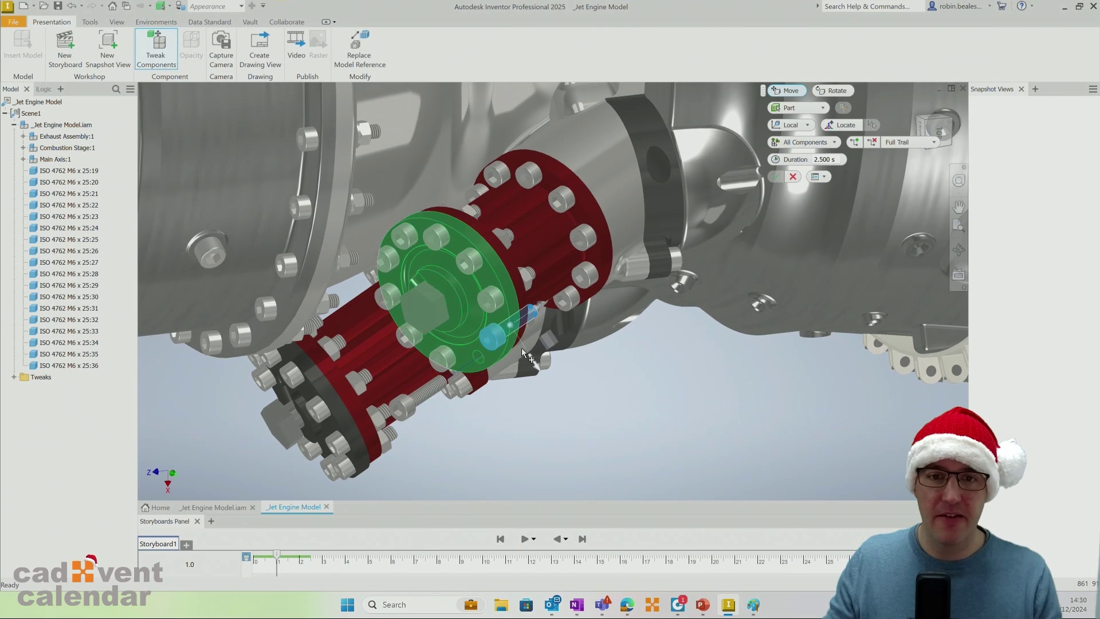
left_click(534, 308)
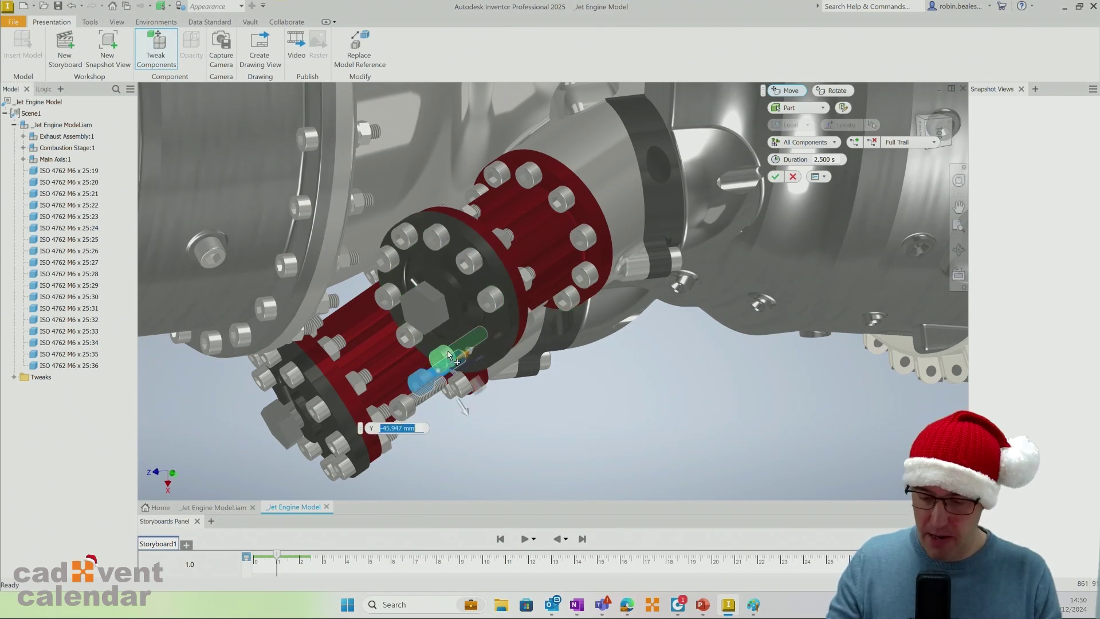
type("-100")
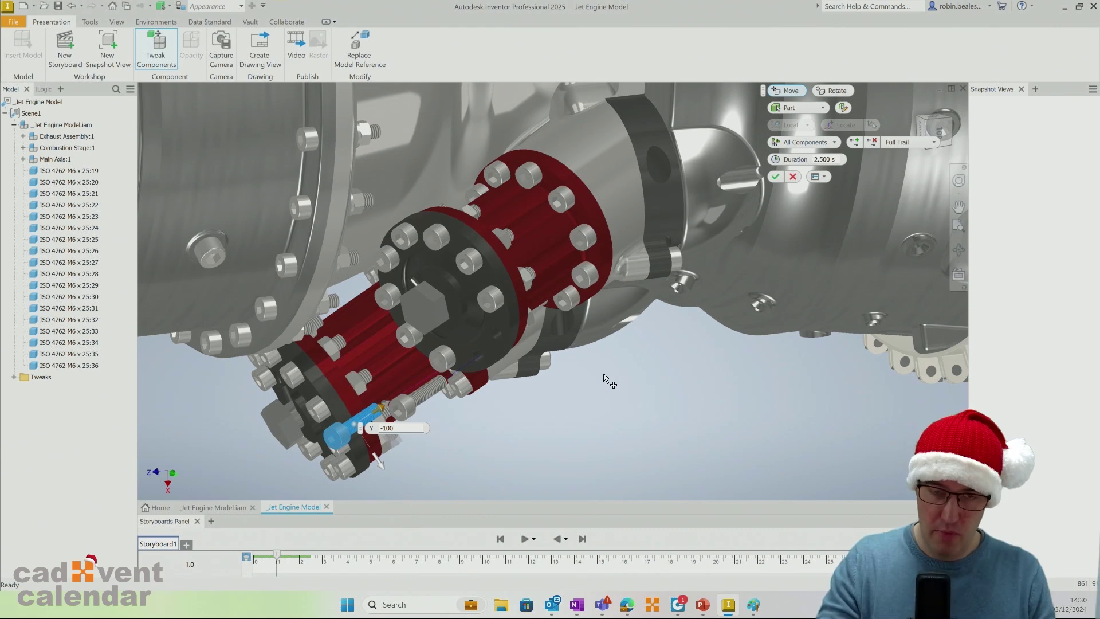
key("Return")
- Play back both bolt movements and check their directions from the side of the canister
left_click(525, 539)
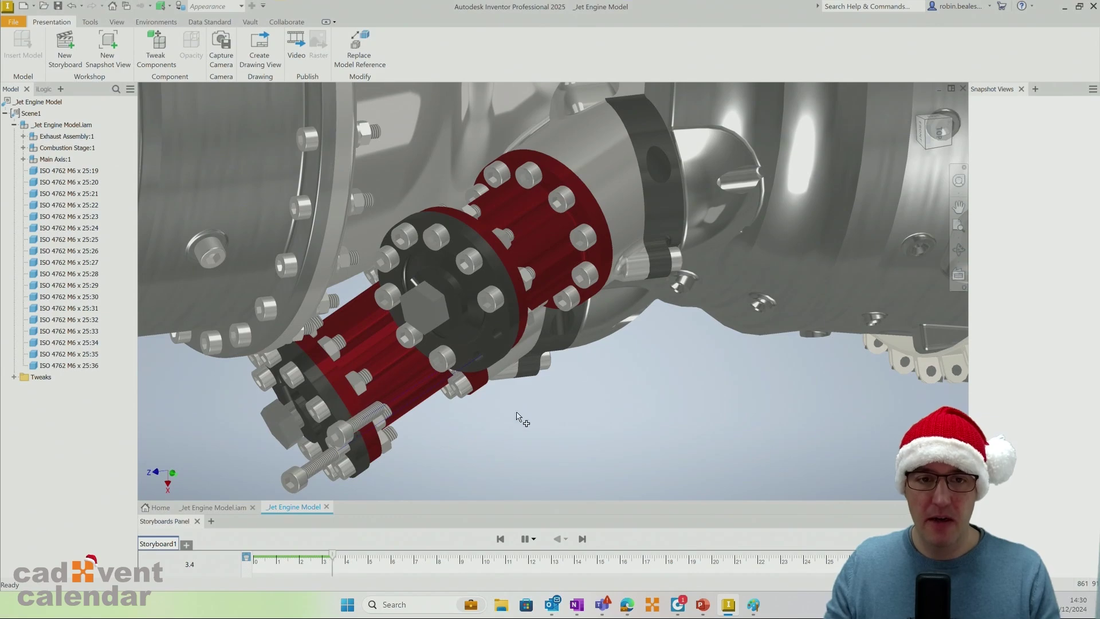
middle_click_drag(513, 446, 609, 335, "shift")
scroll(590, 383, "down", 5)
middle_click_drag(606, 243, 579, 298)
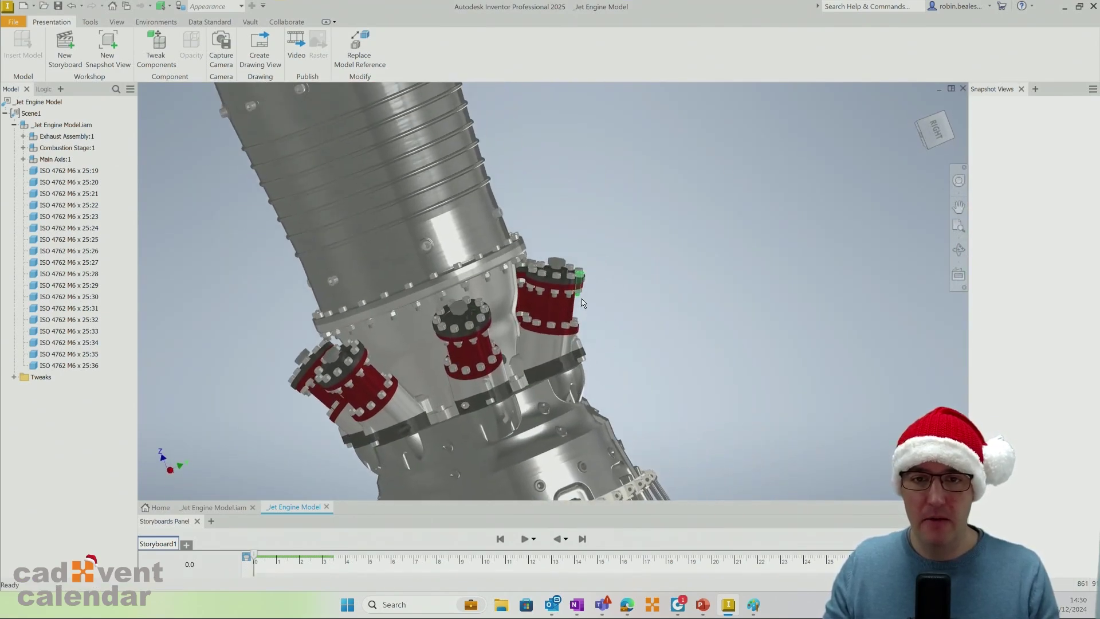
scroll(580, 307, "up", 5)
left_click(524, 538)
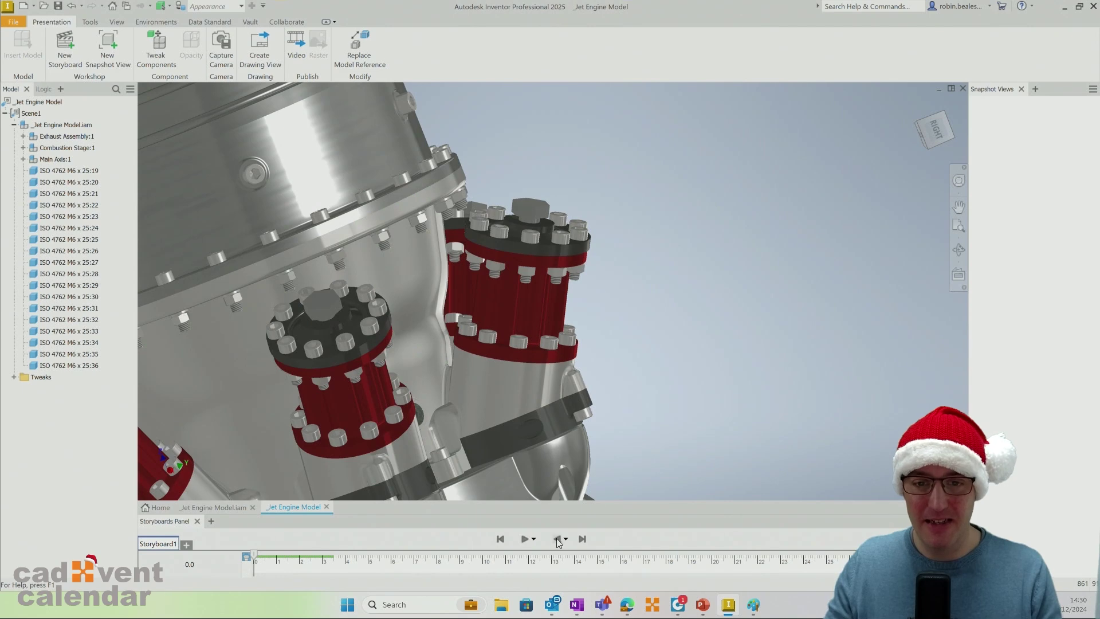
- Try to edit the second flange bolt's sideways tweak and set its distance to 0 mm
left_click(582, 539)
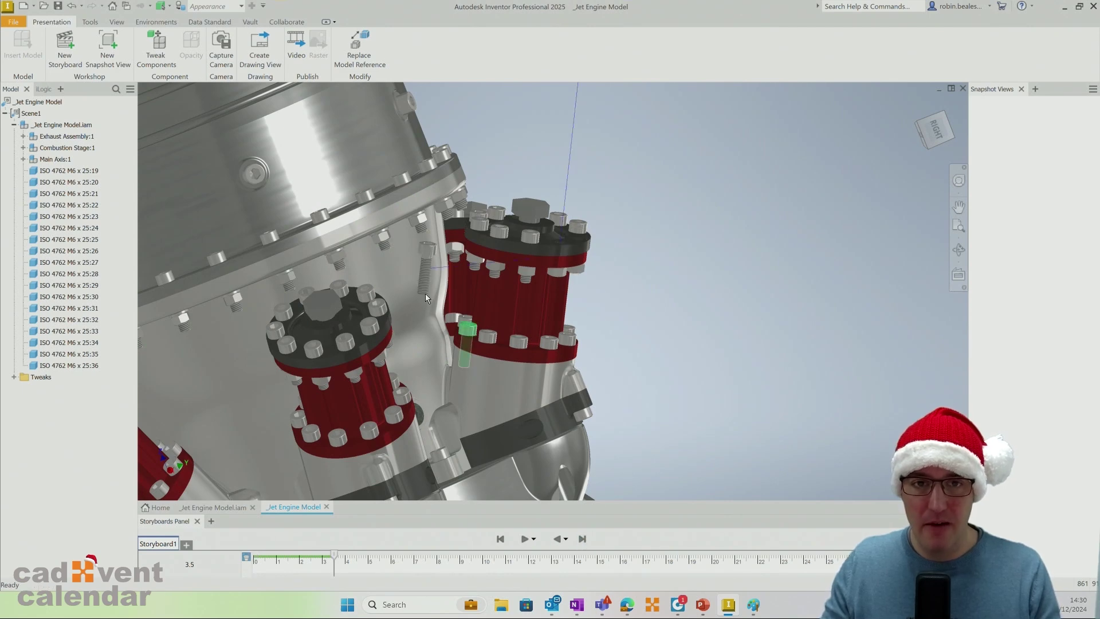
left_click(425, 253)
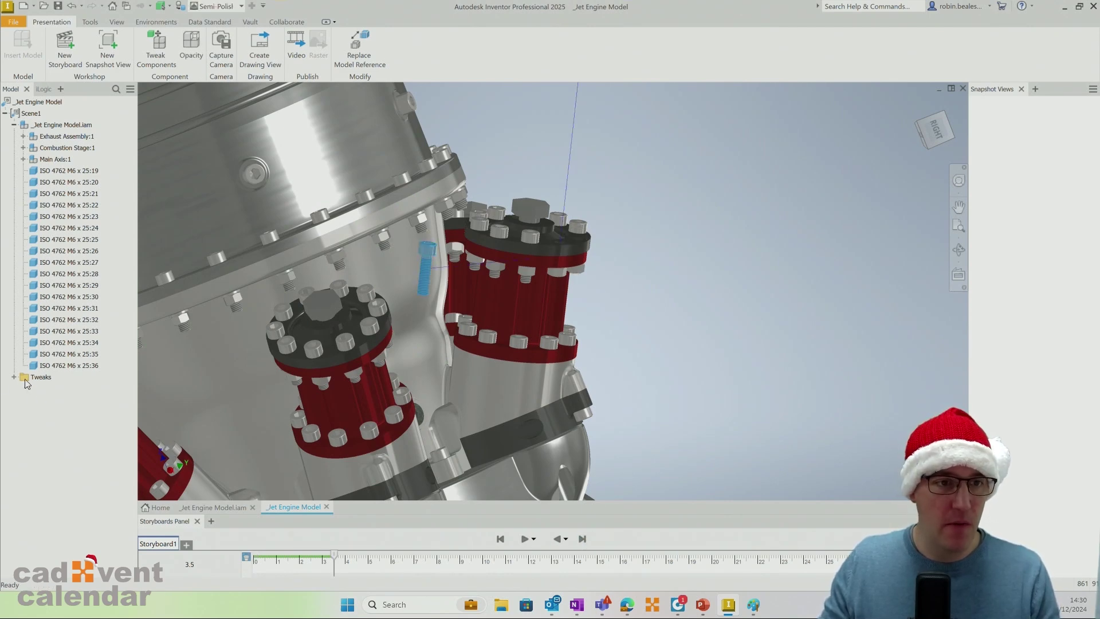
left_click(13, 377)
left_click(61, 400)
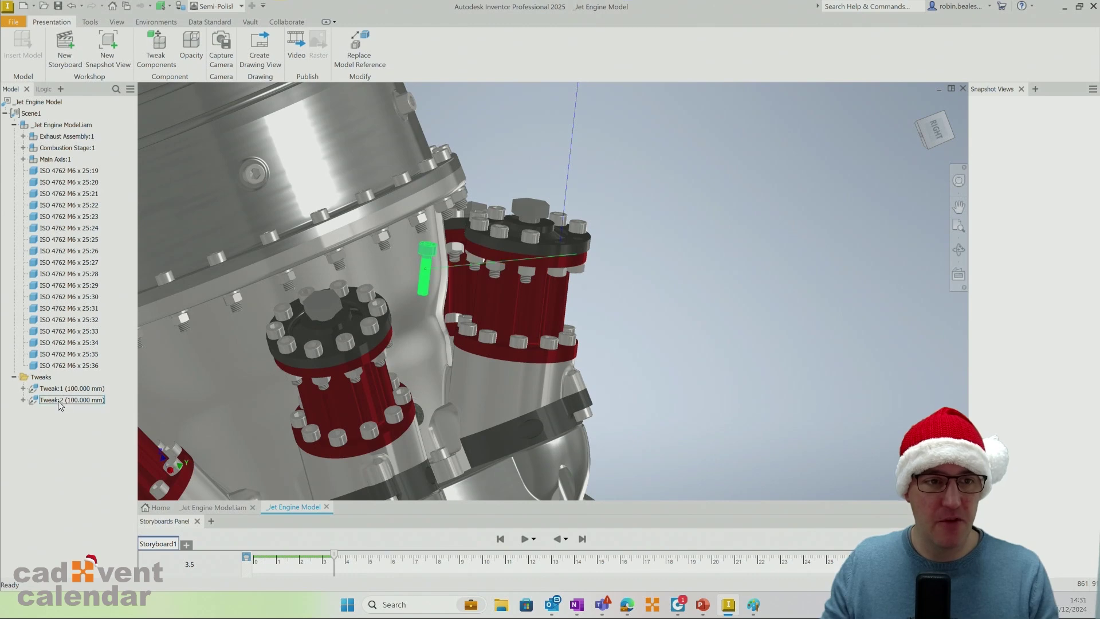
right_click(62, 400)
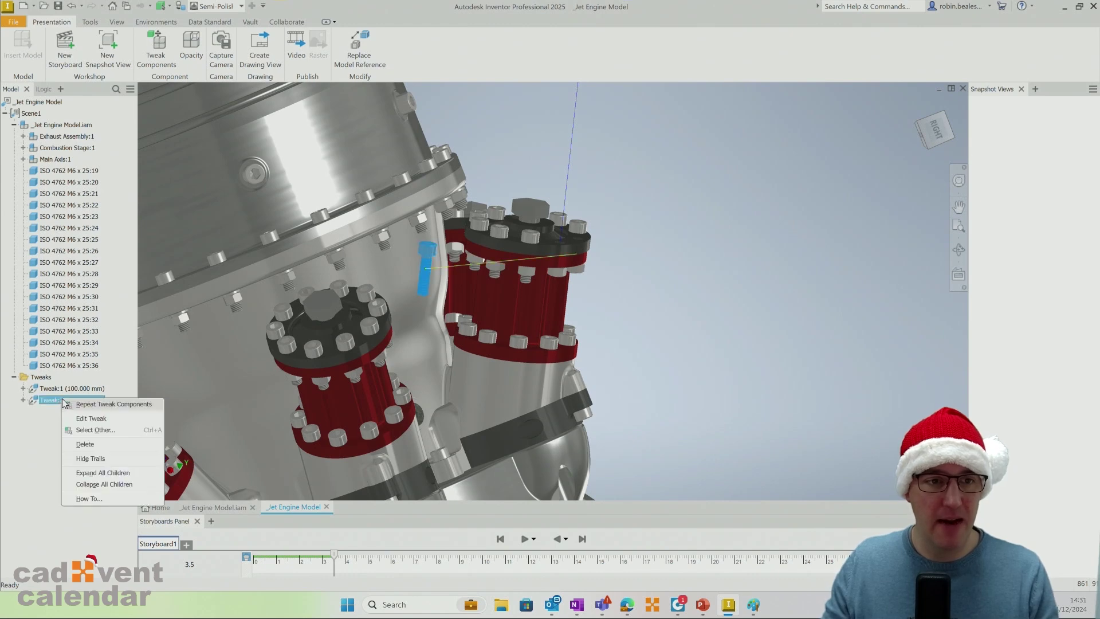
left_click(105, 419)
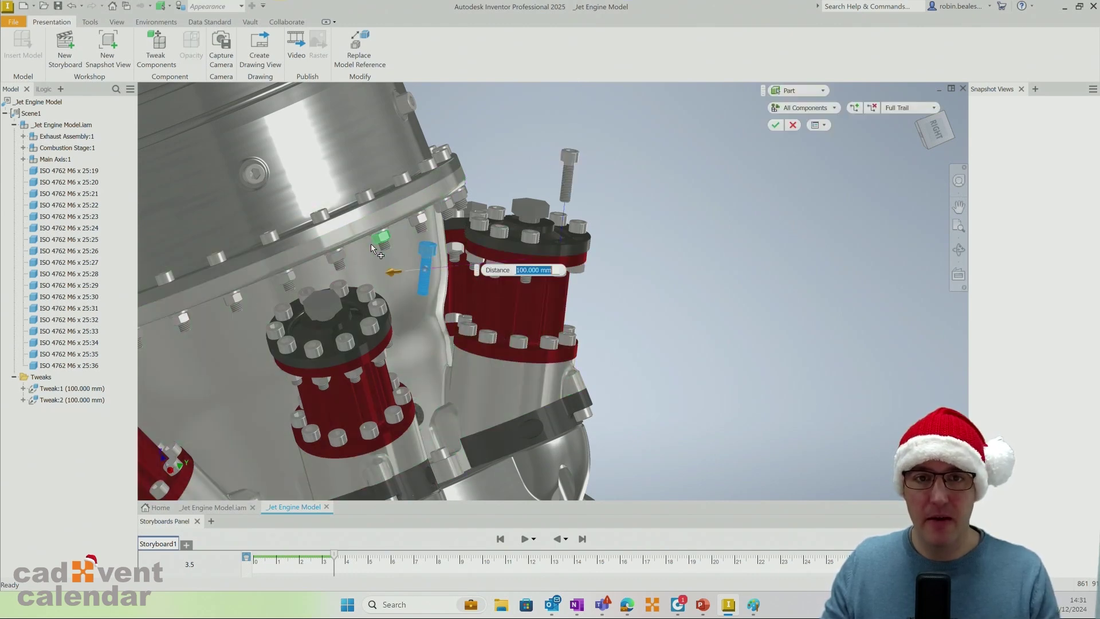
type("0")
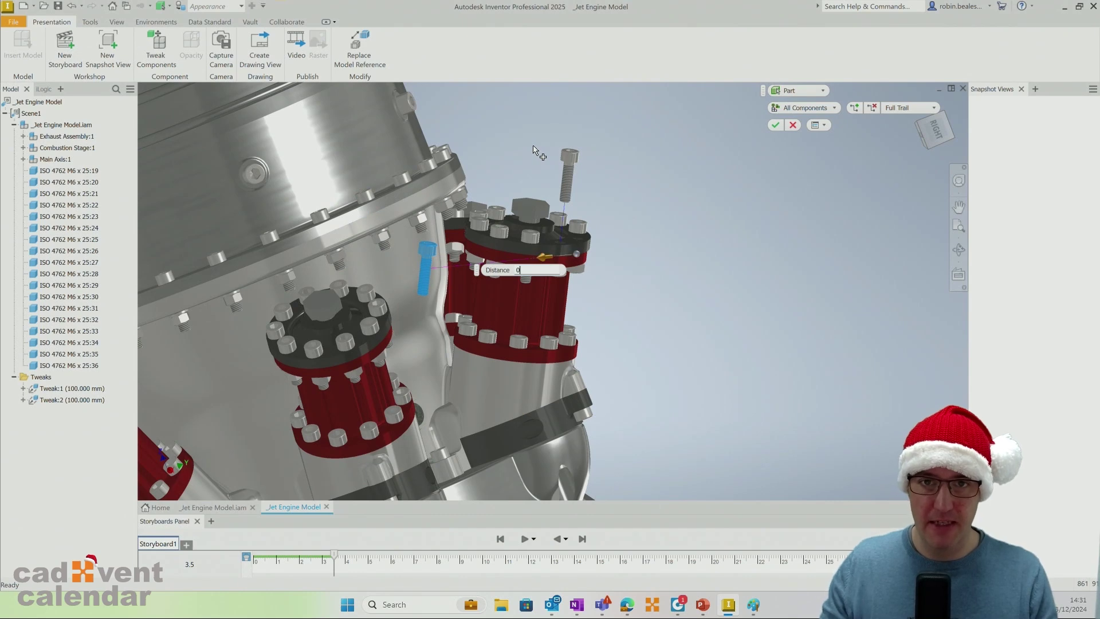
key("Return")
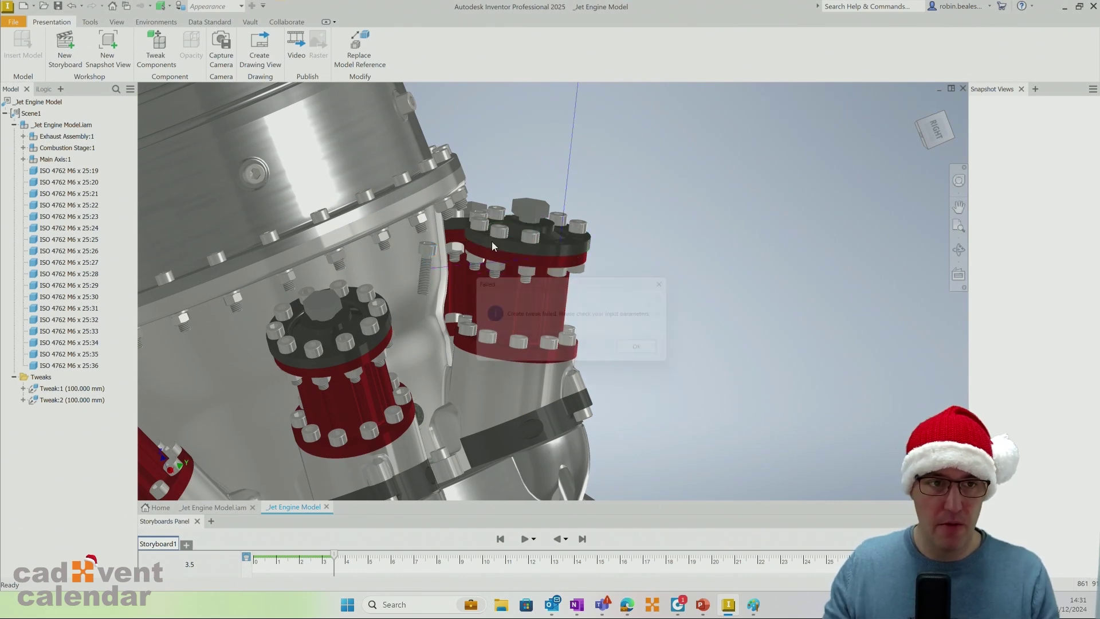
left_click(628, 342)
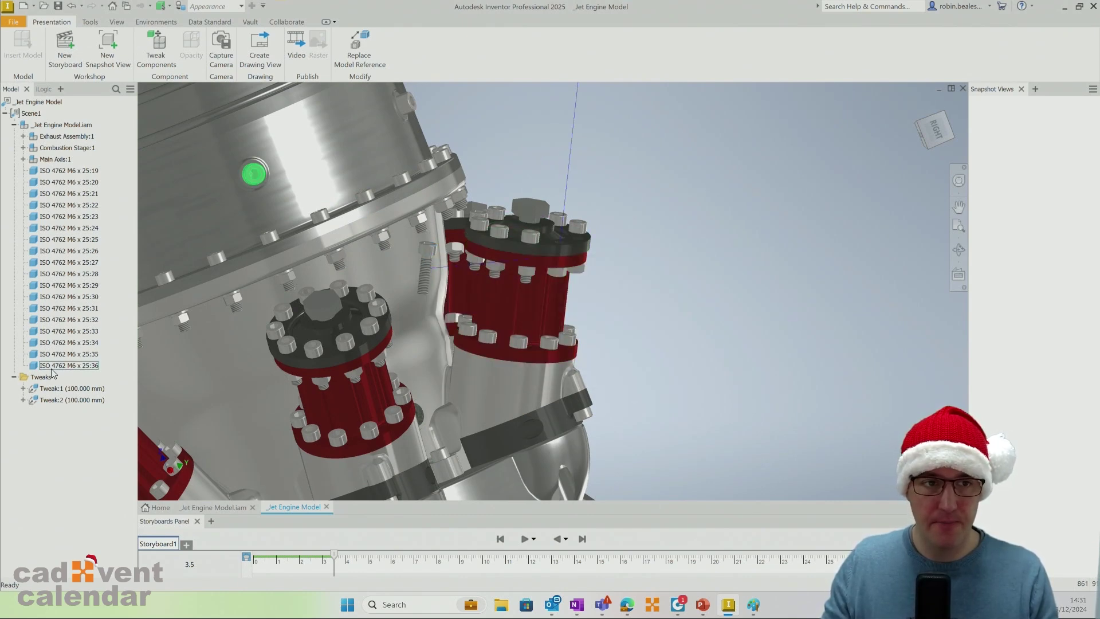
- Try to slide the second bolt back into its hole by reducing its sideways tweak distance to about 0 mm
right_click(52, 399)
left_click(93, 416)
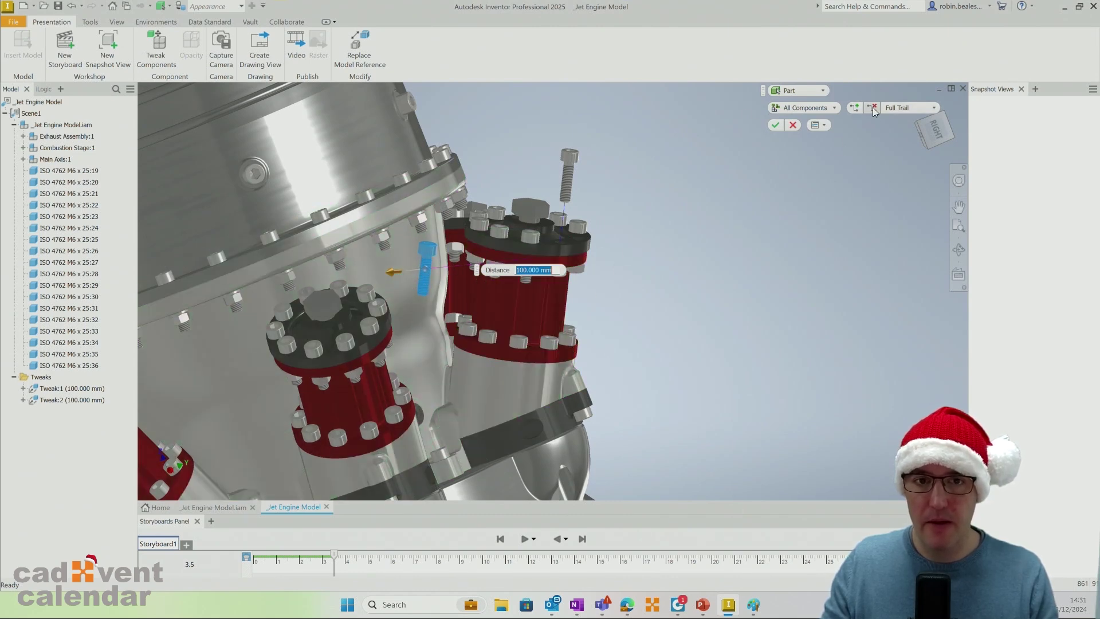
left_click_drag(387, 270, 540, 257)
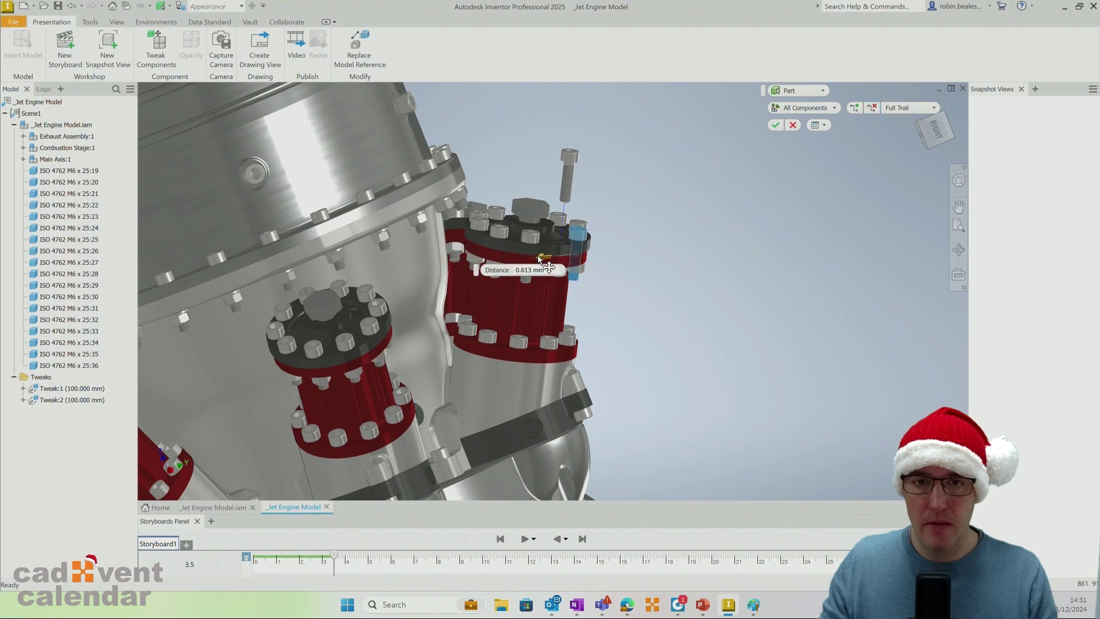
left_click(566, 239)
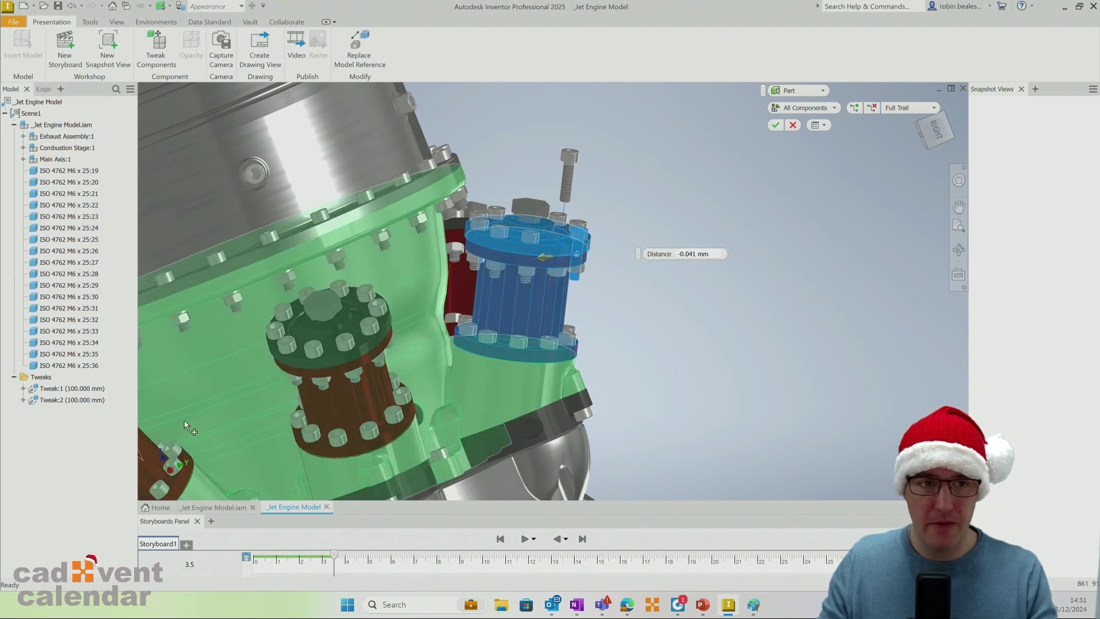
- Delete the second flange bolt's sideways tweak from the presentation
left_click(89, 400)
right_click(90, 400)
left_click(109, 437)
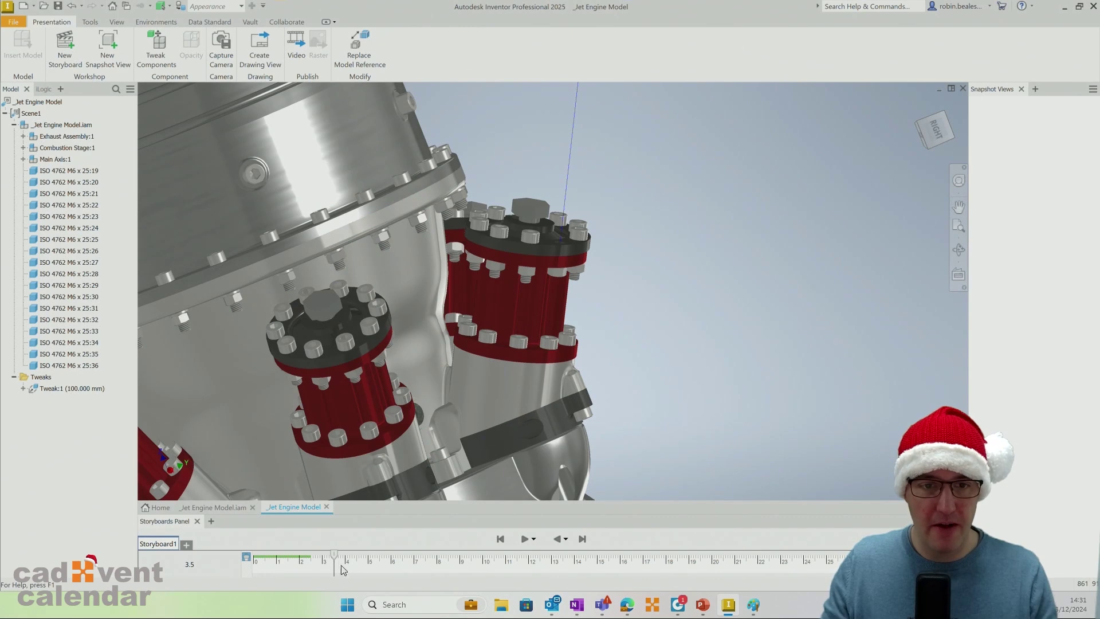
- Tweak the second flange bolt by -100 mm along X, starting at 1.0 s on the storyboard timeline, and play the animation
mouse_move(298, 557)
left_mouse_down()
mouse_move(269, 559)
mouse_move(278, 559)
left_mouse_up()
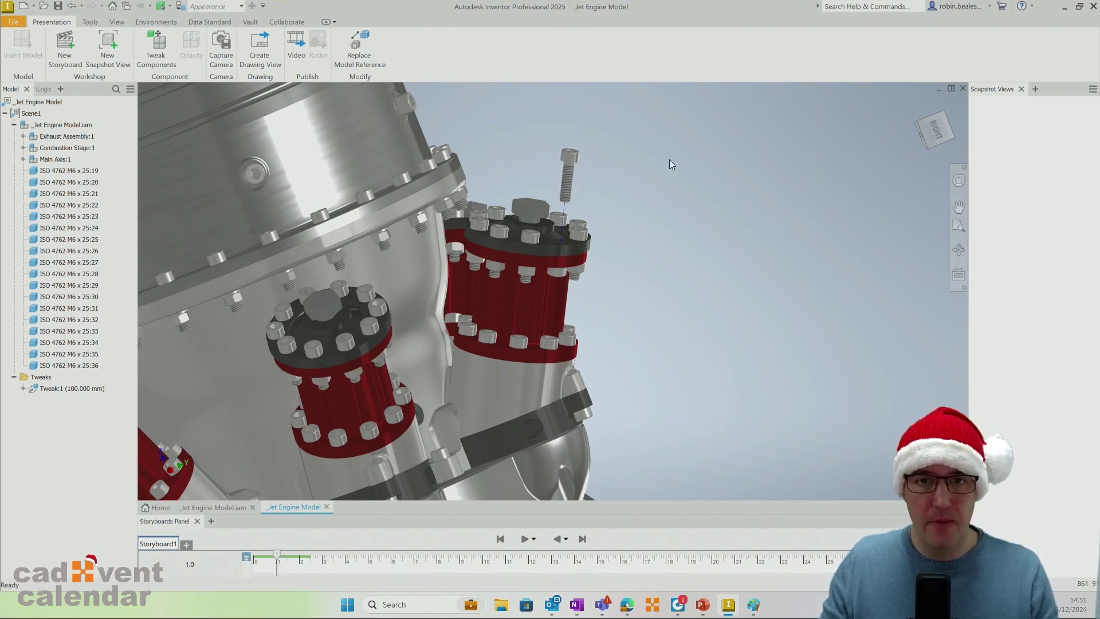
right_click(580, 238)
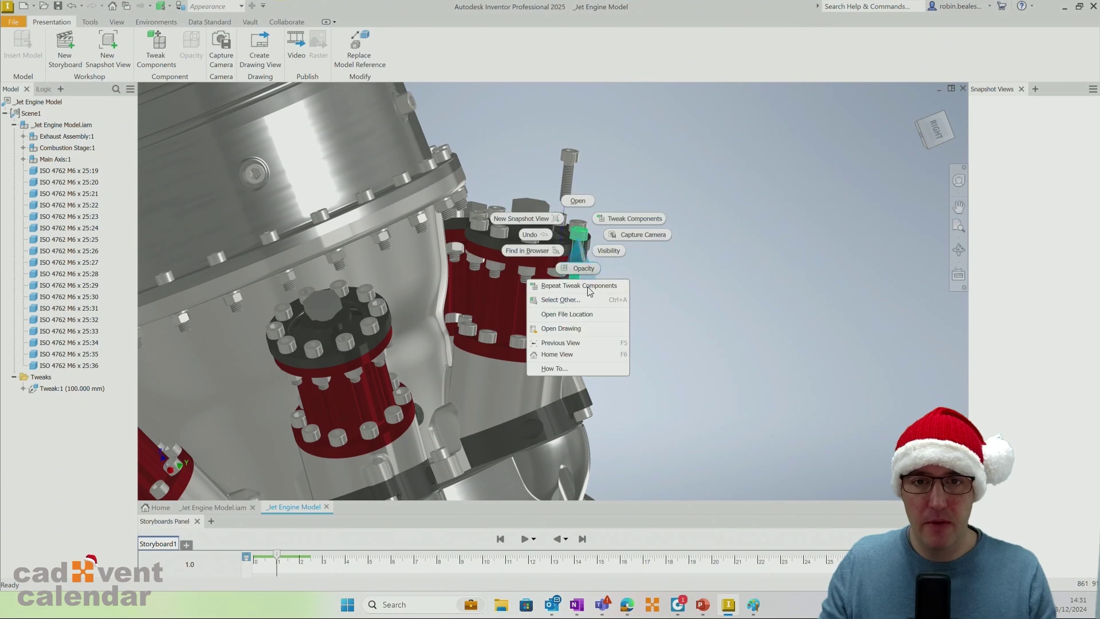
left_click(619, 218)
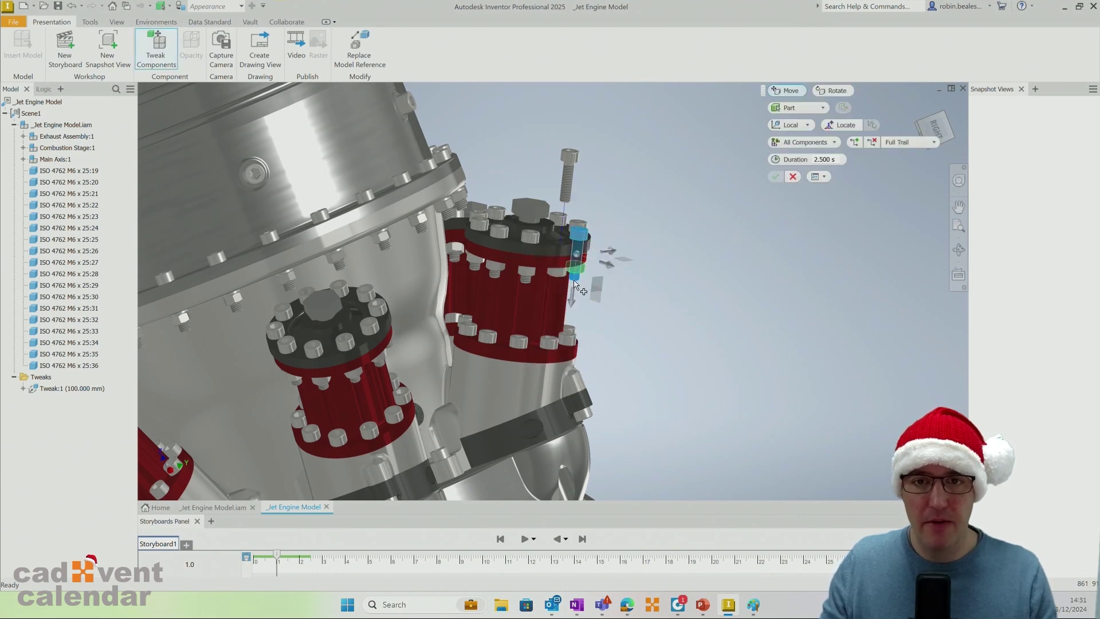
left_click_drag(576, 301, 606, 174)
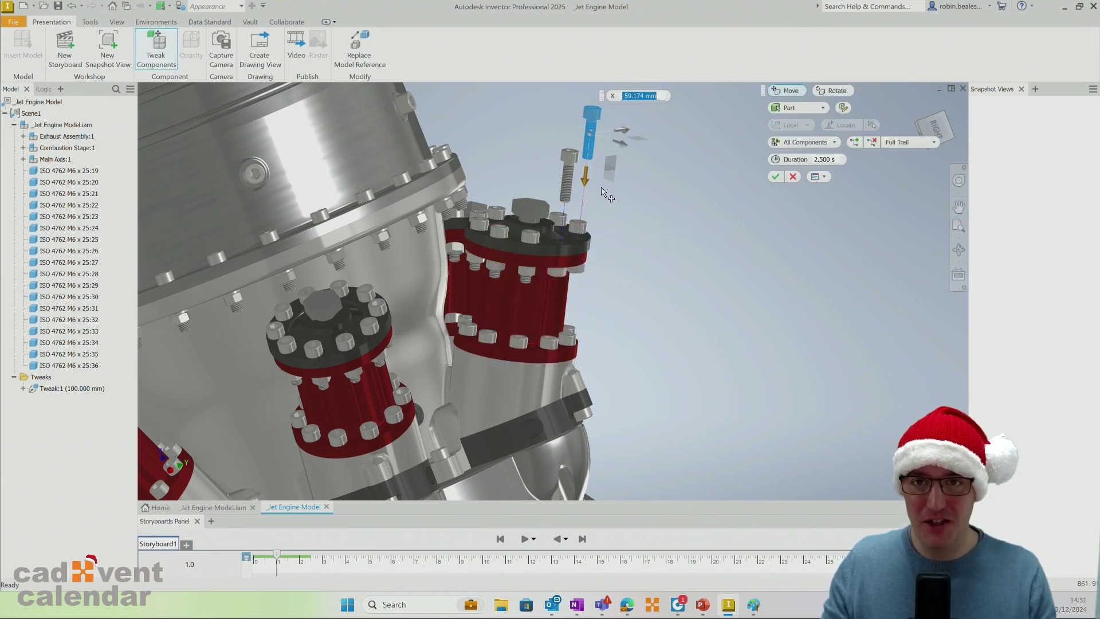
type("-100")
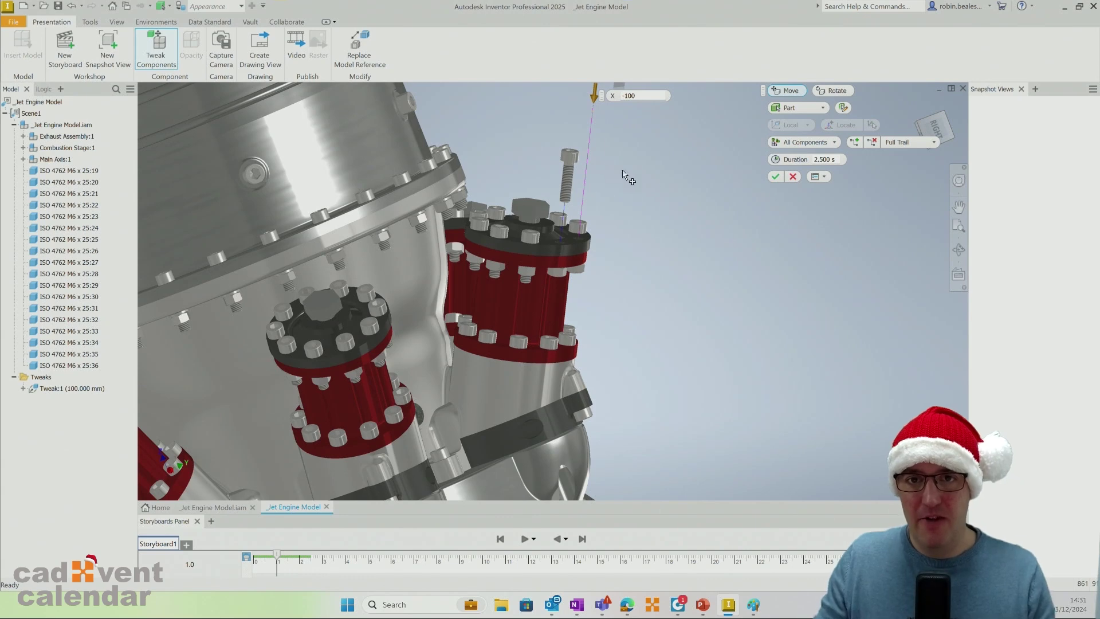
middle_click_drag(624, 177, 591, 181, "shift")
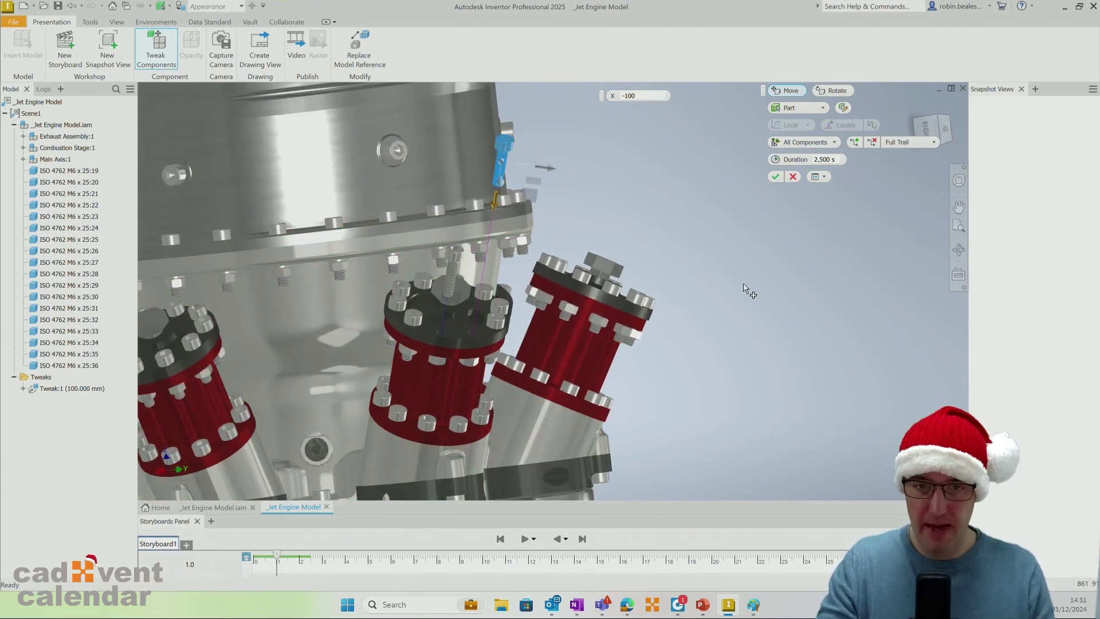
left_click(775, 176)
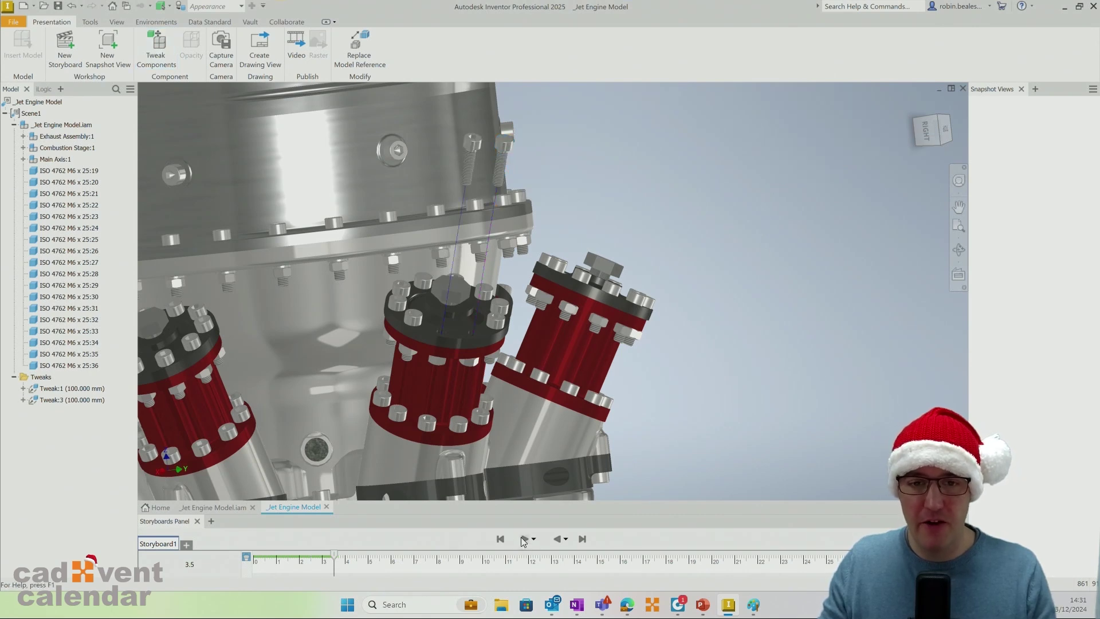
left_click(523, 539)
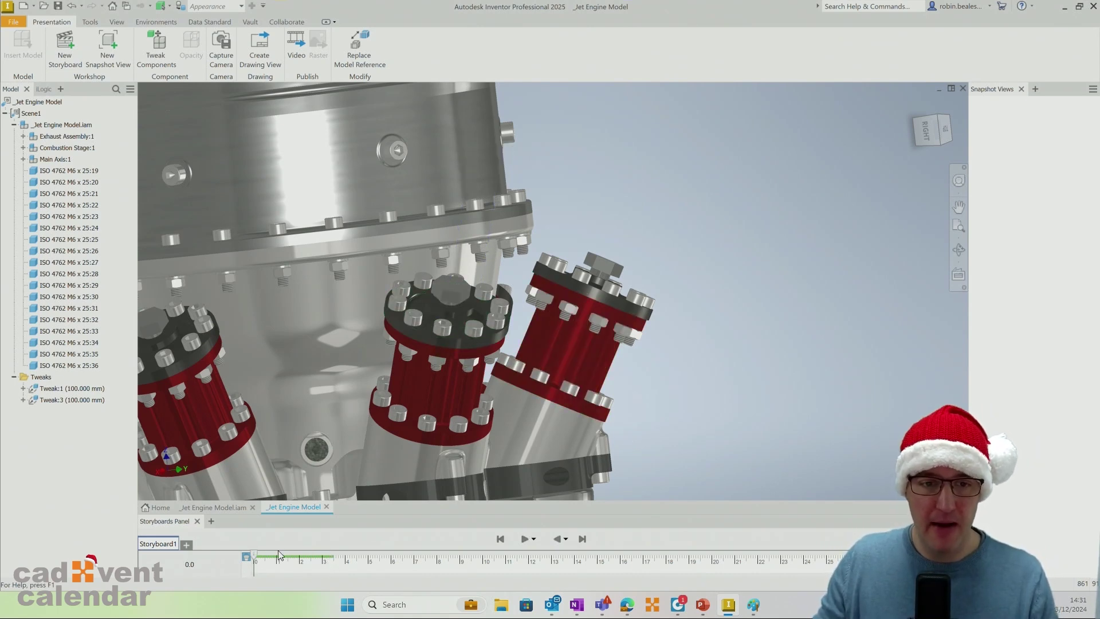
- At 3.0 s on the storyboard, make all remaining bolts on the middle canister's black flange fully transparent and return to the start
left_click(323, 561)
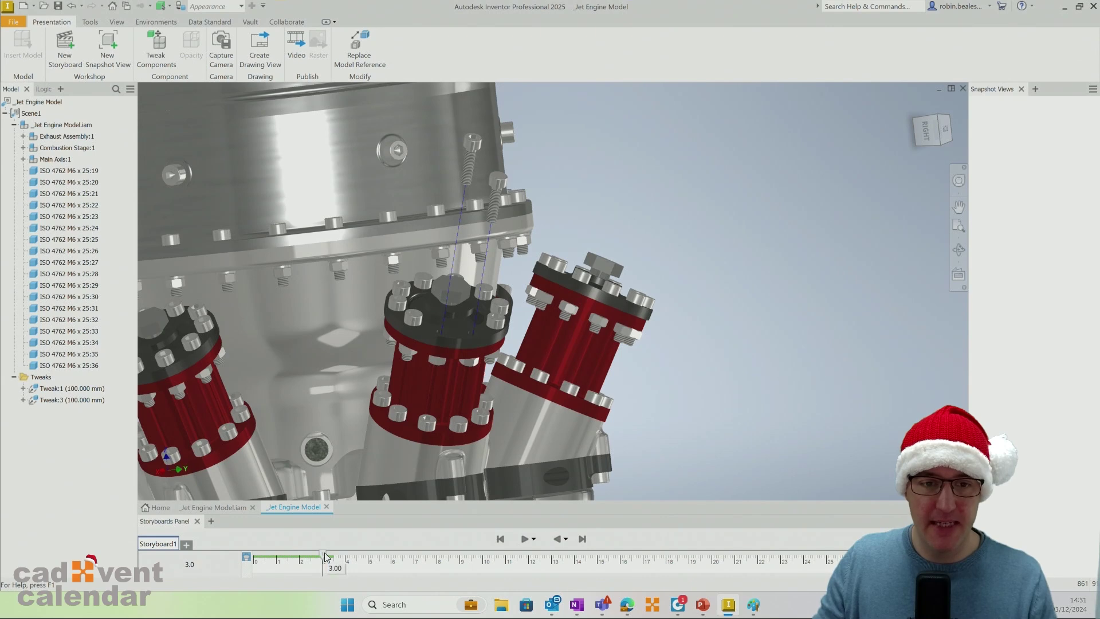
left_click(412, 316)
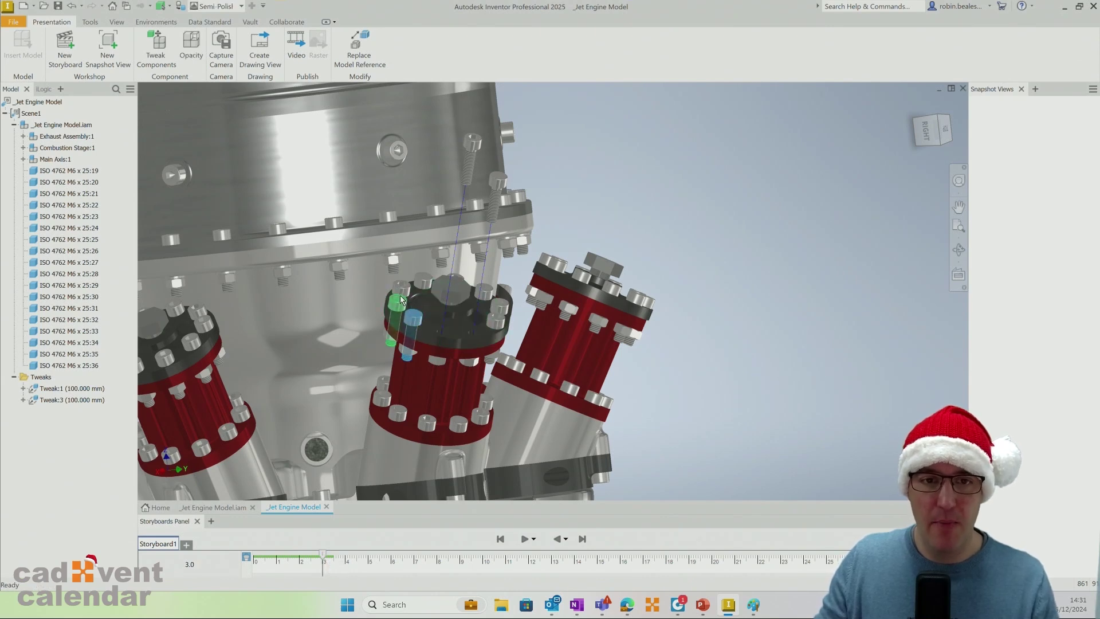
left_click(402, 289, "ctrl")
left_click(429, 281, "ctrl")
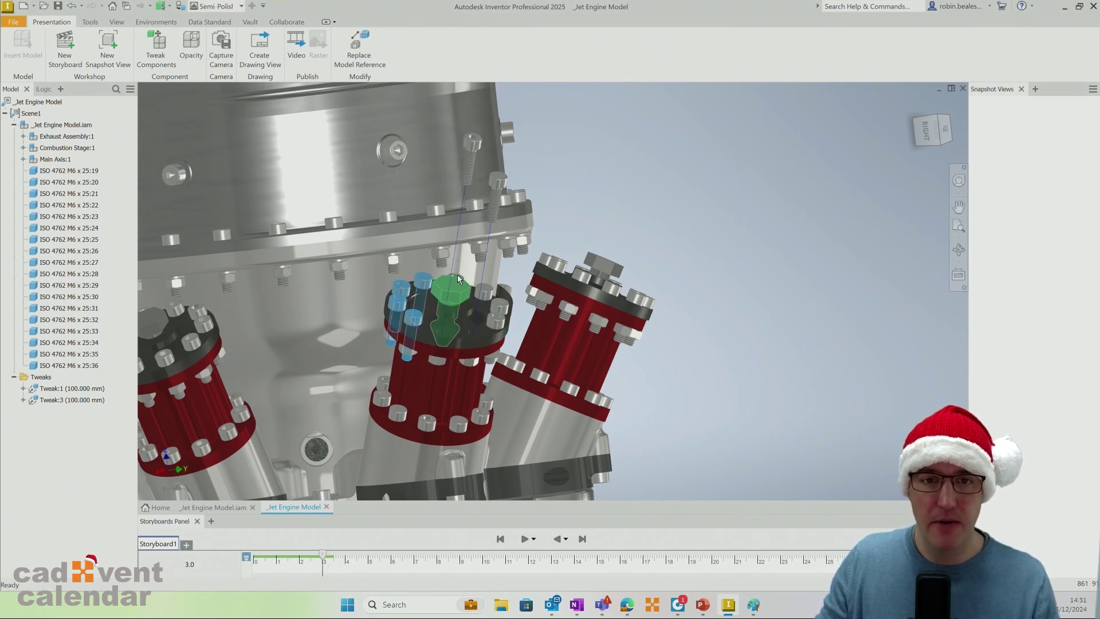
left_click(476, 279, "ctrl")
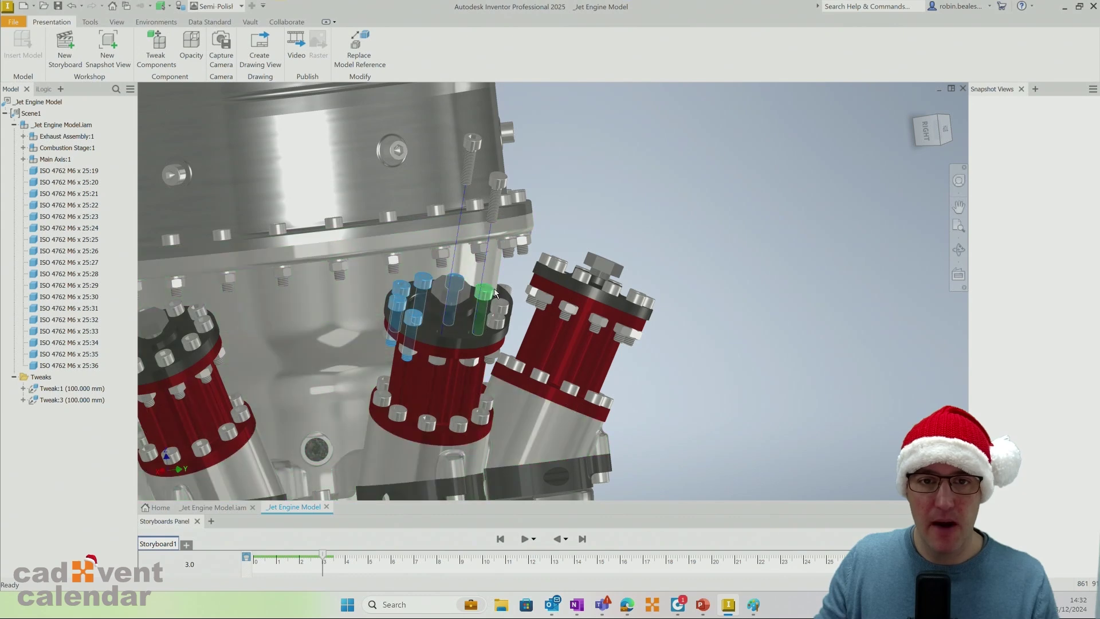
left_click(492, 293, "ctrl")
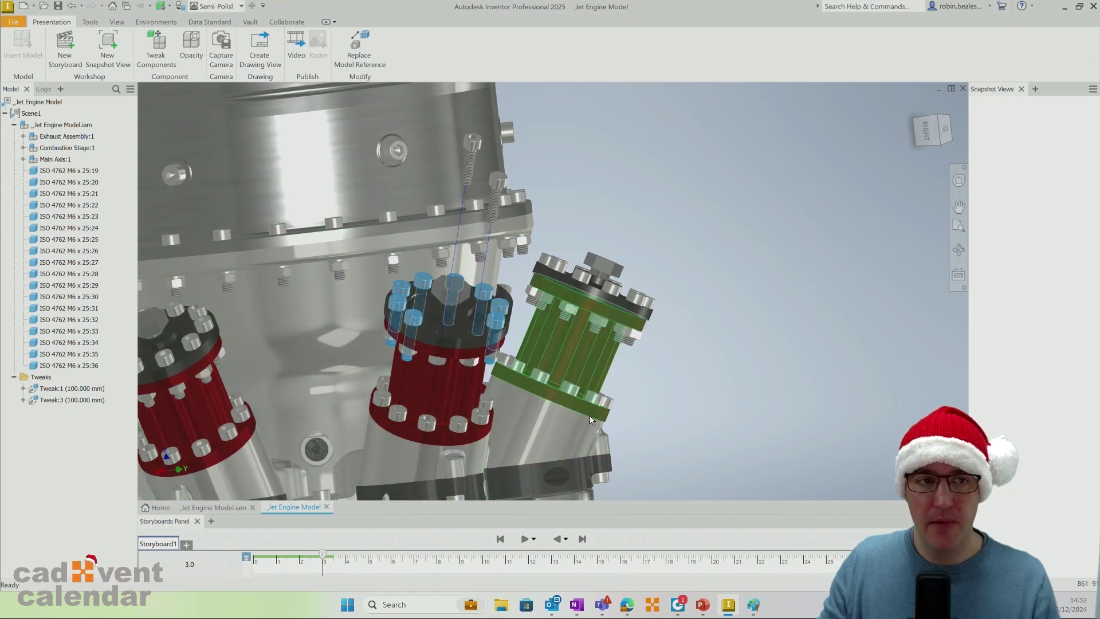
left_click(490, 320, "ctrl")
left_click(155, 46)
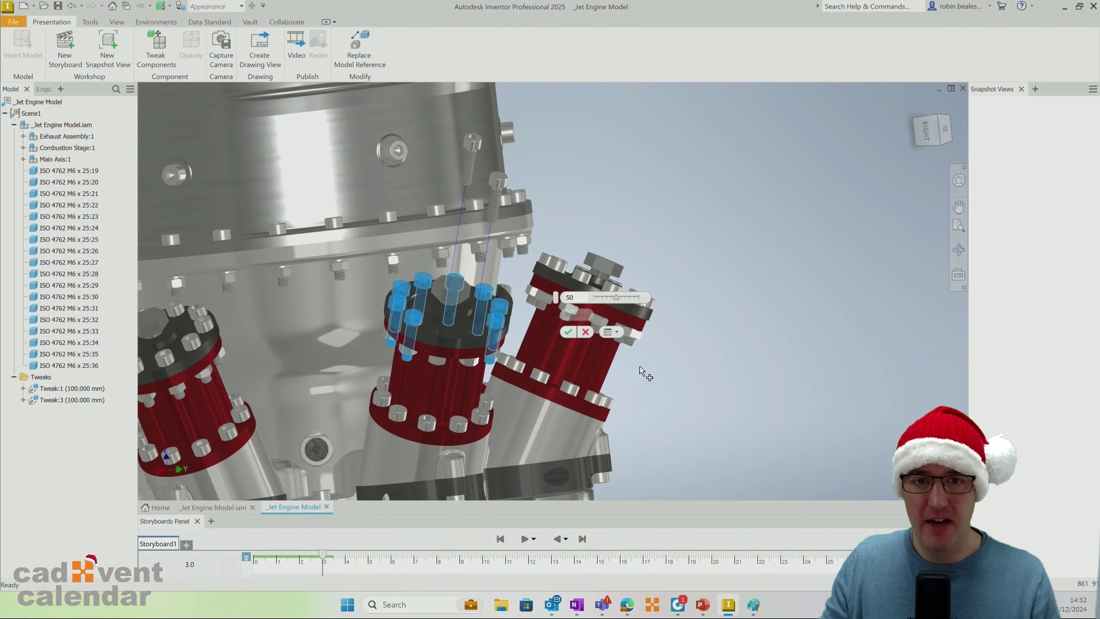
left_click_drag(617, 298, 649, 296)
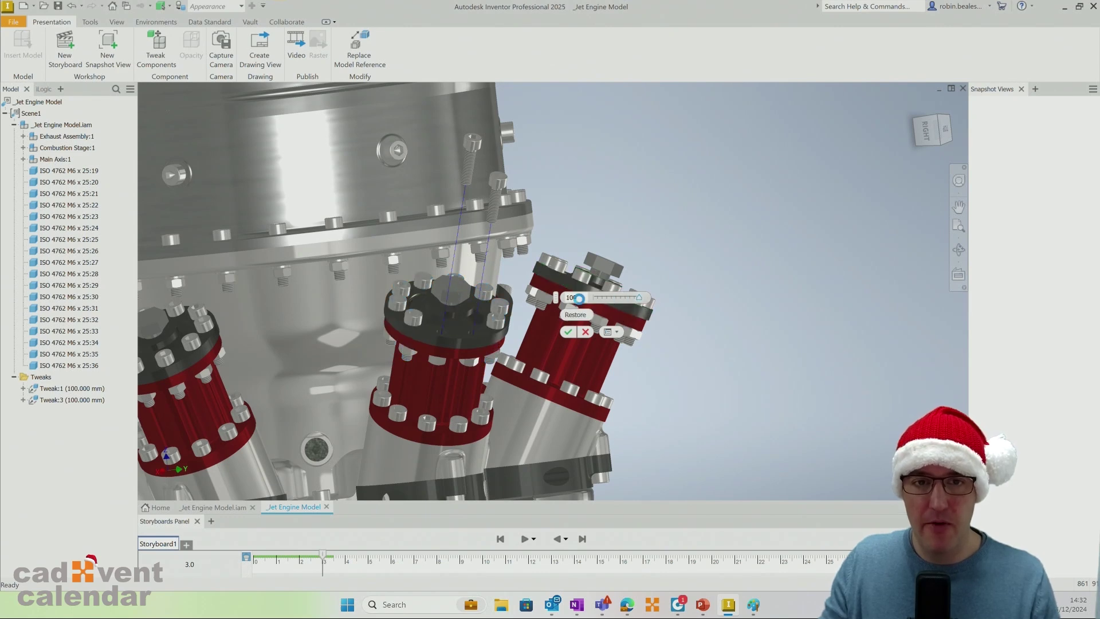
left_click_drag(579, 299, 443, 327)
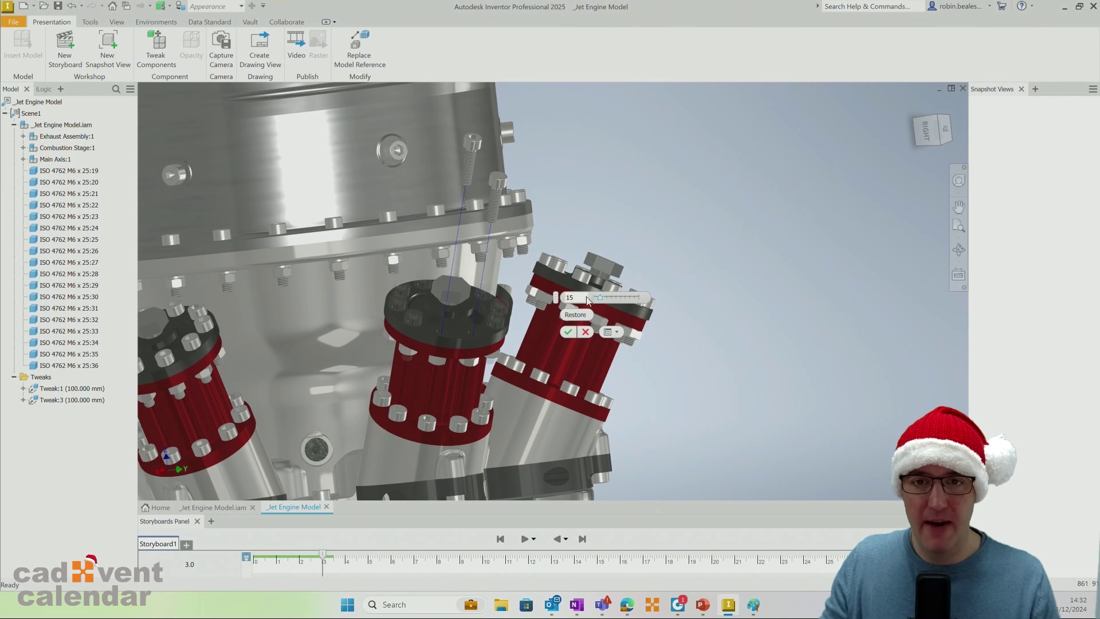
left_click_drag(588, 300, 568, 339)
left_click(568, 332)
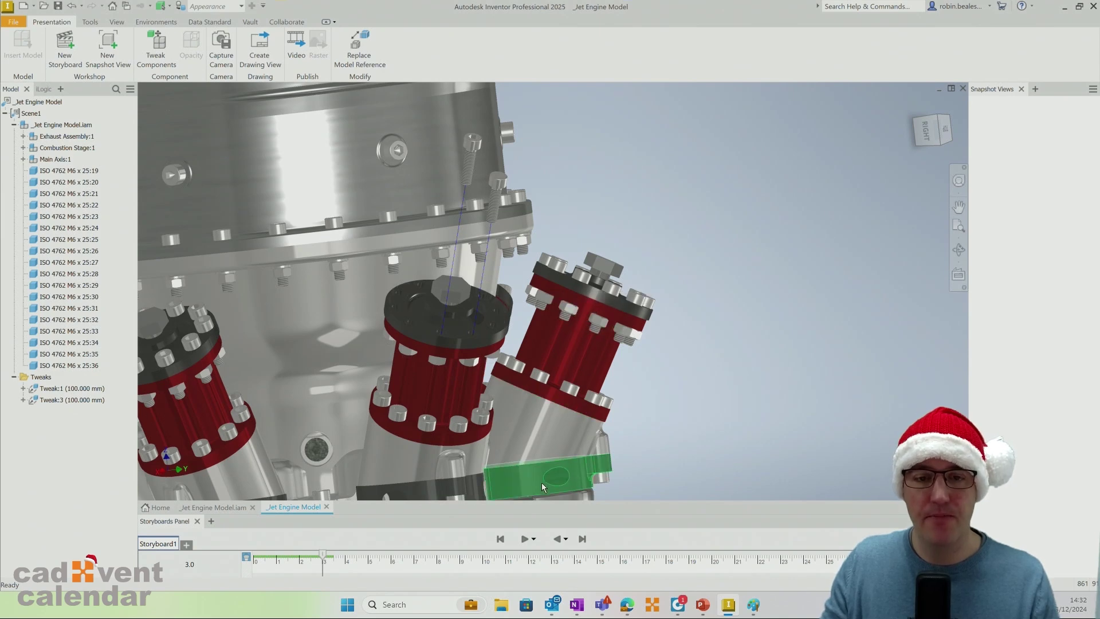
left_click(500, 539)
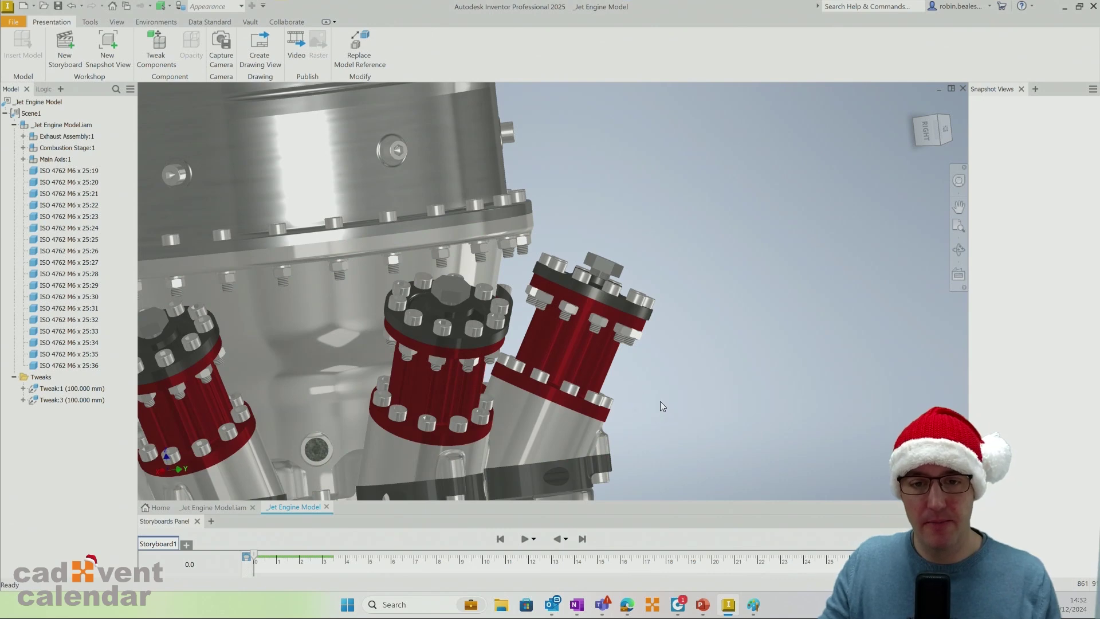
- Tweak the large hex plug in the middle canister's cap by -150 mm along X, starting at the storyboard's end, 3.5 s
left_click(582, 539)
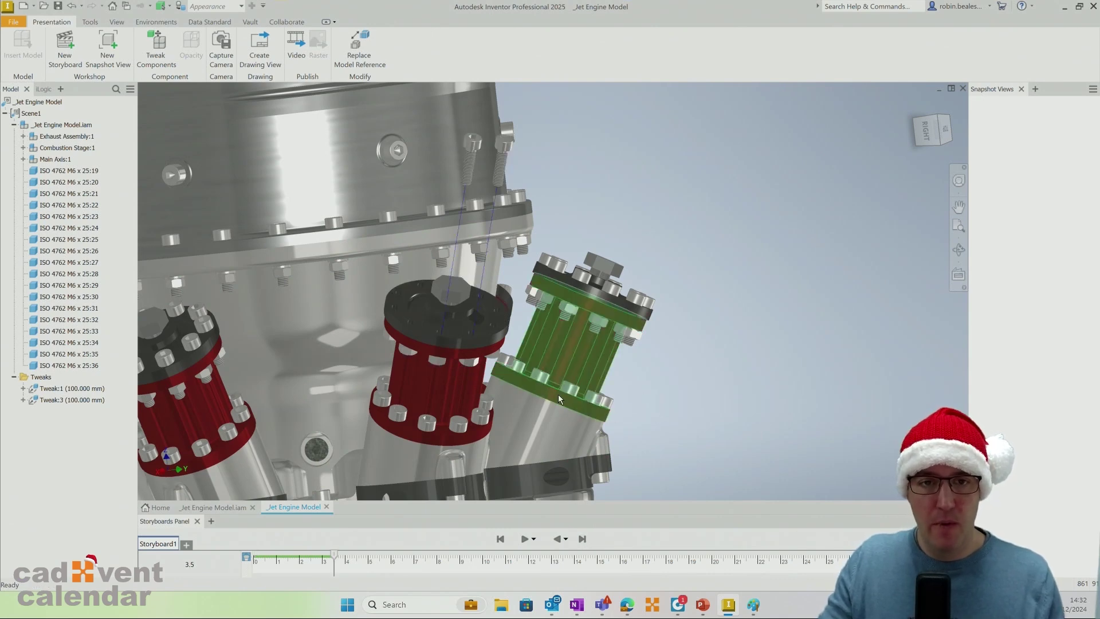
left_click(437, 286)
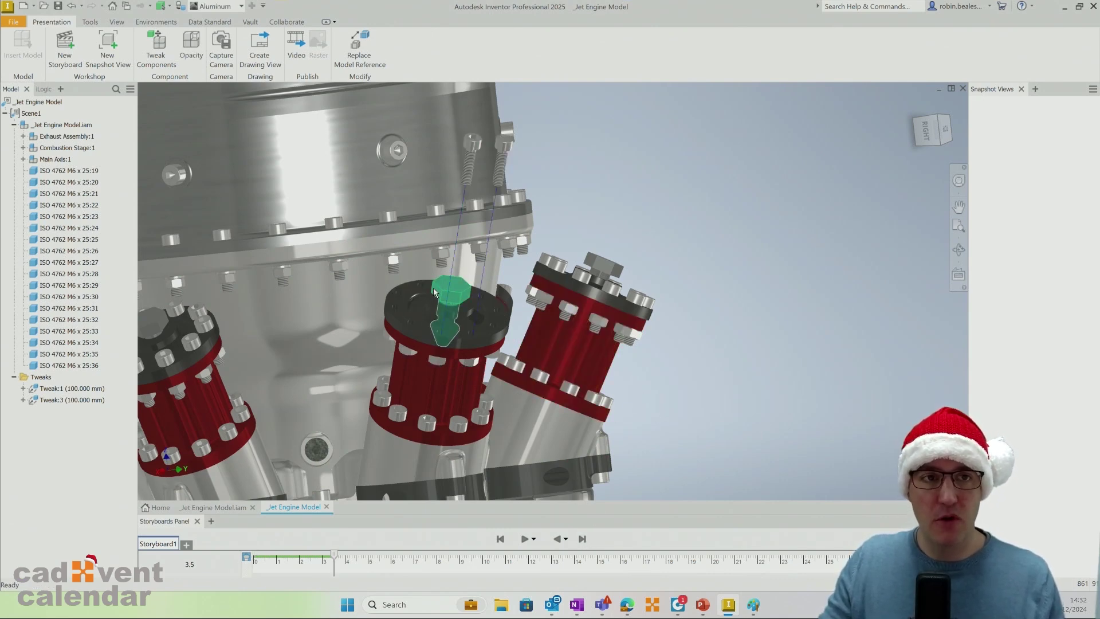
left_click(152, 55)
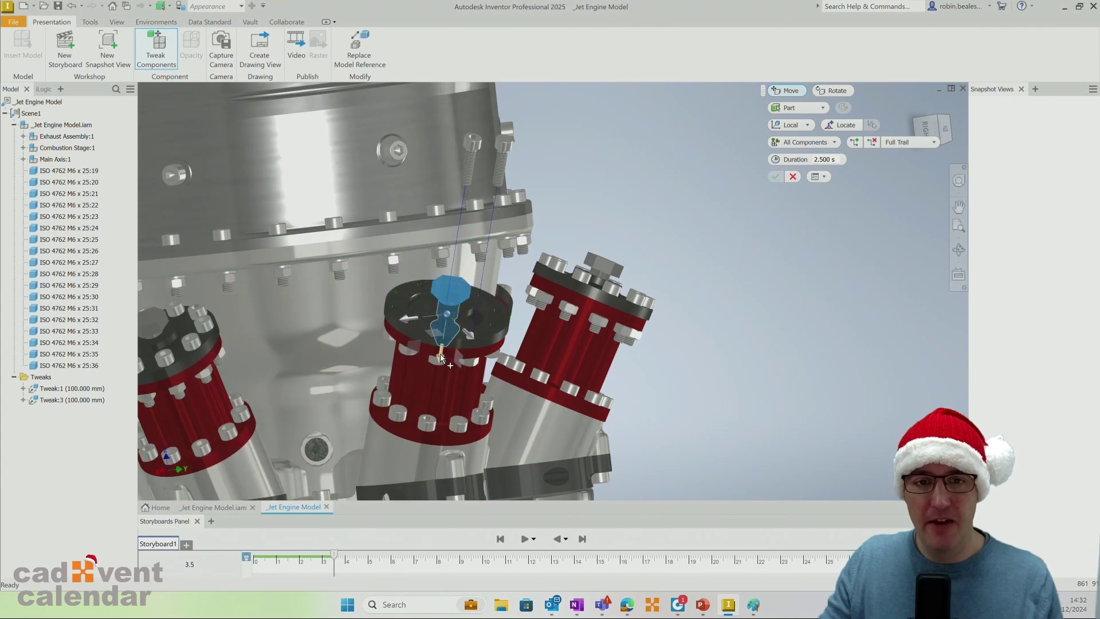
left_click_drag(453, 270, 490, 101)
type("-")
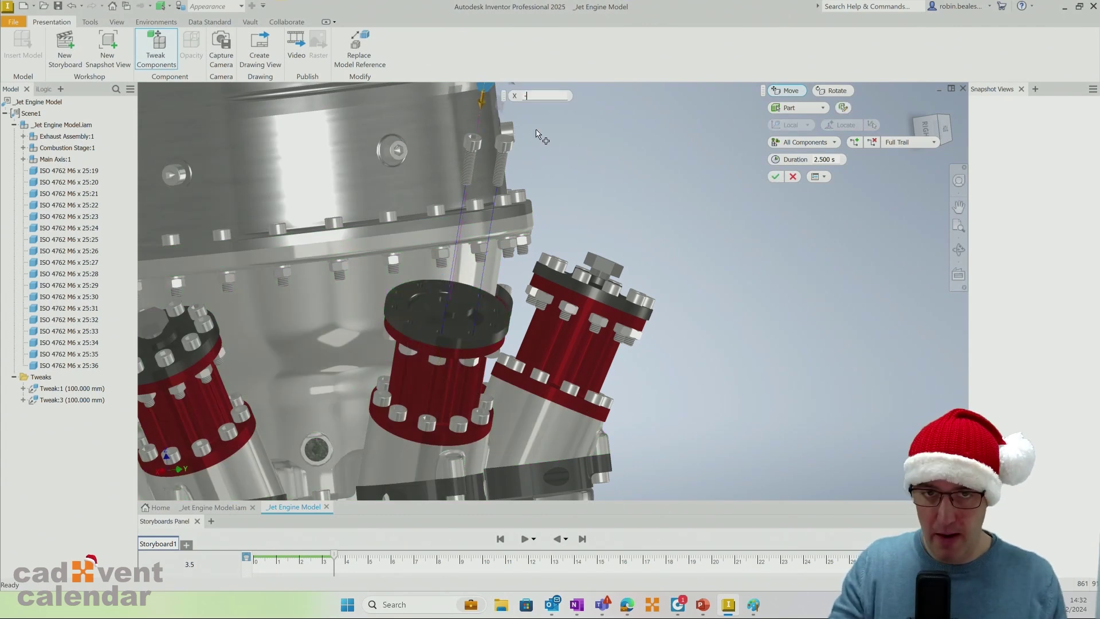
type("150")
key("Return")
middle_click_drag(433, 312, 433, 369, "shift")
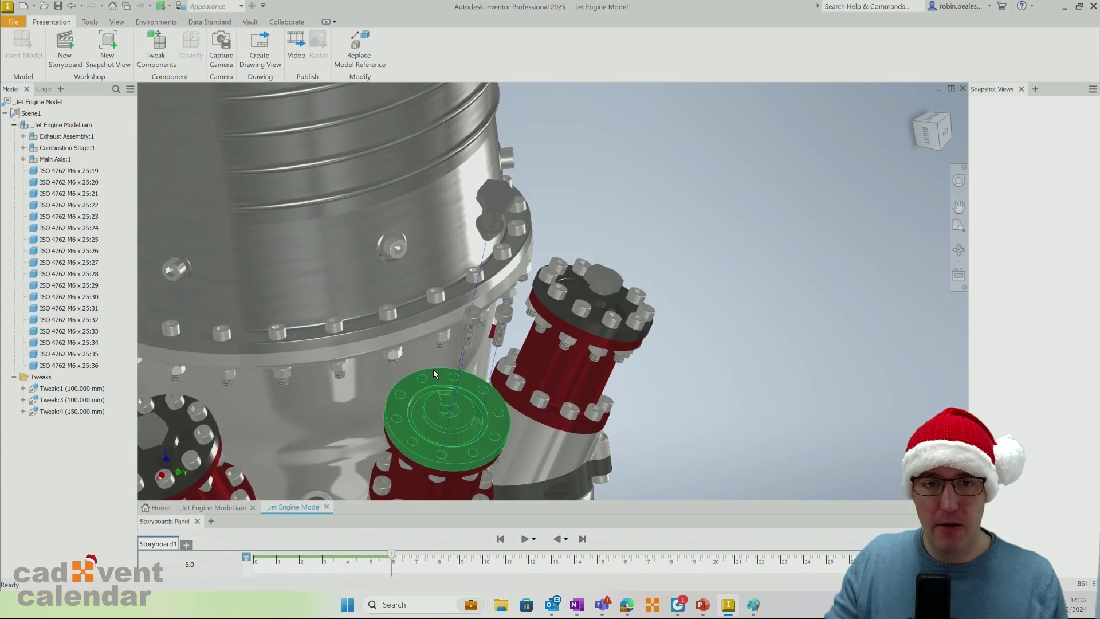
- Tweak the middle canister's round black cap by 50 mm along Y, starting at the storyboard's end, 6.0 s
left_click(433, 374)
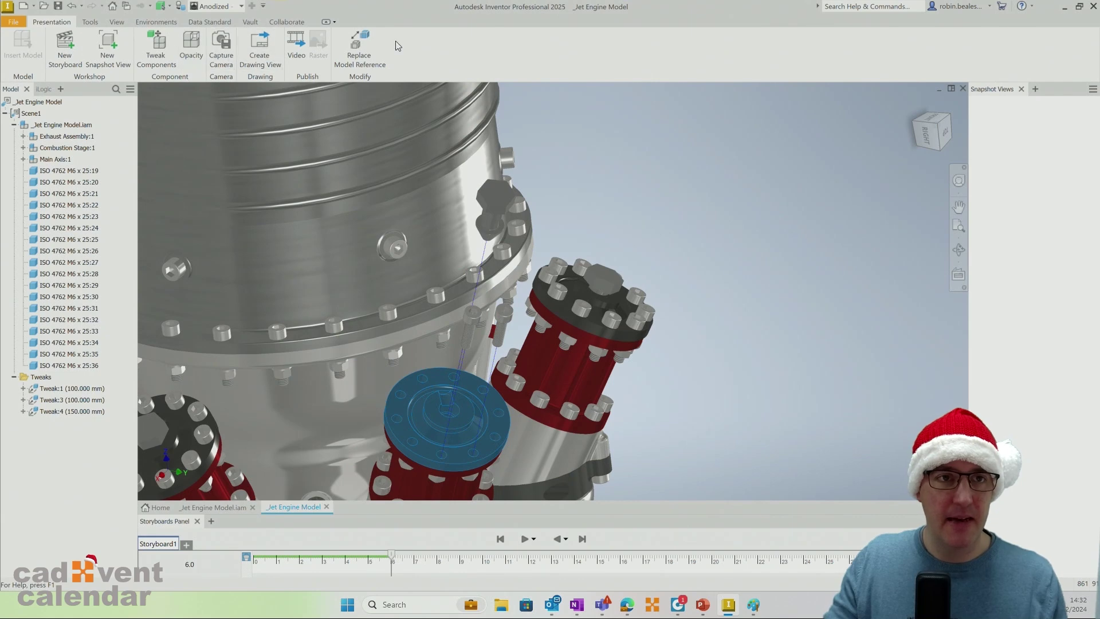
left_click(156, 49)
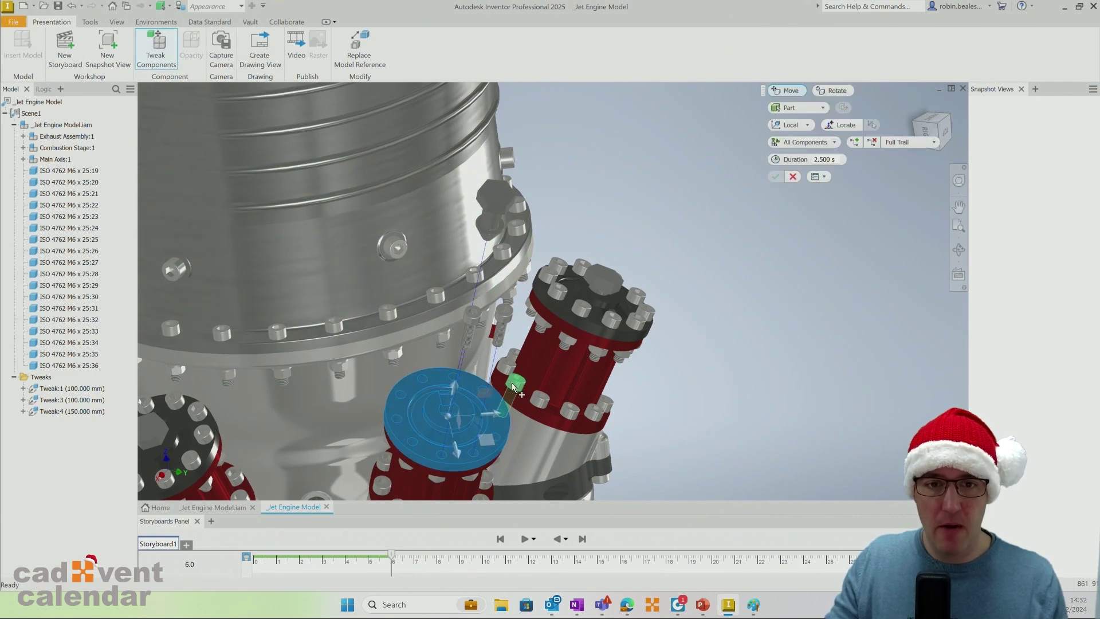
left_click_drag(452, 393, 456, 366)
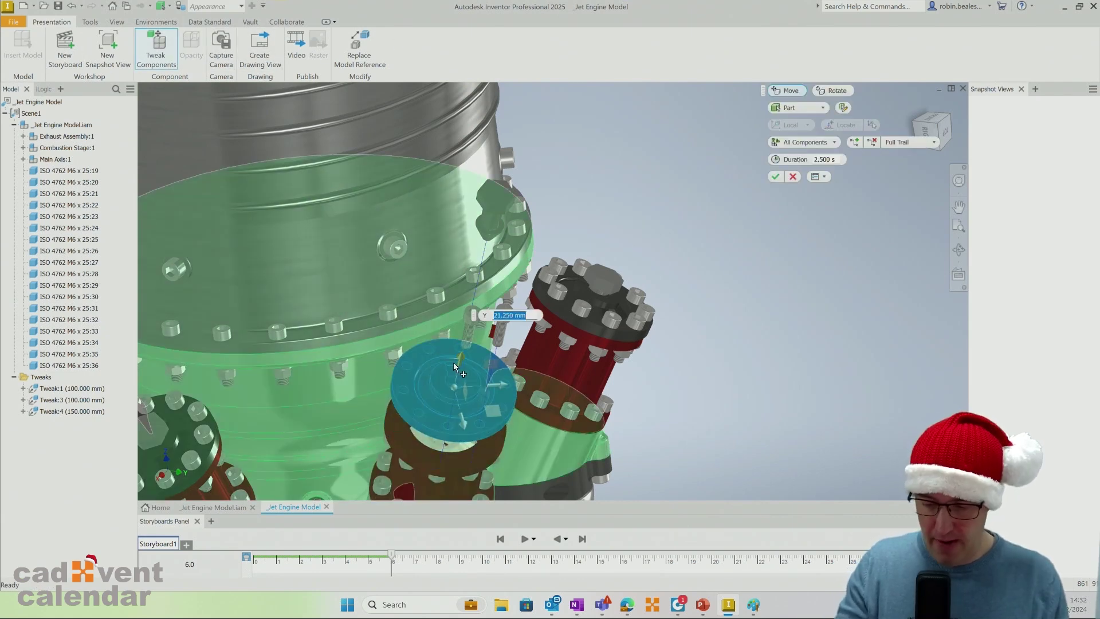
type("50")
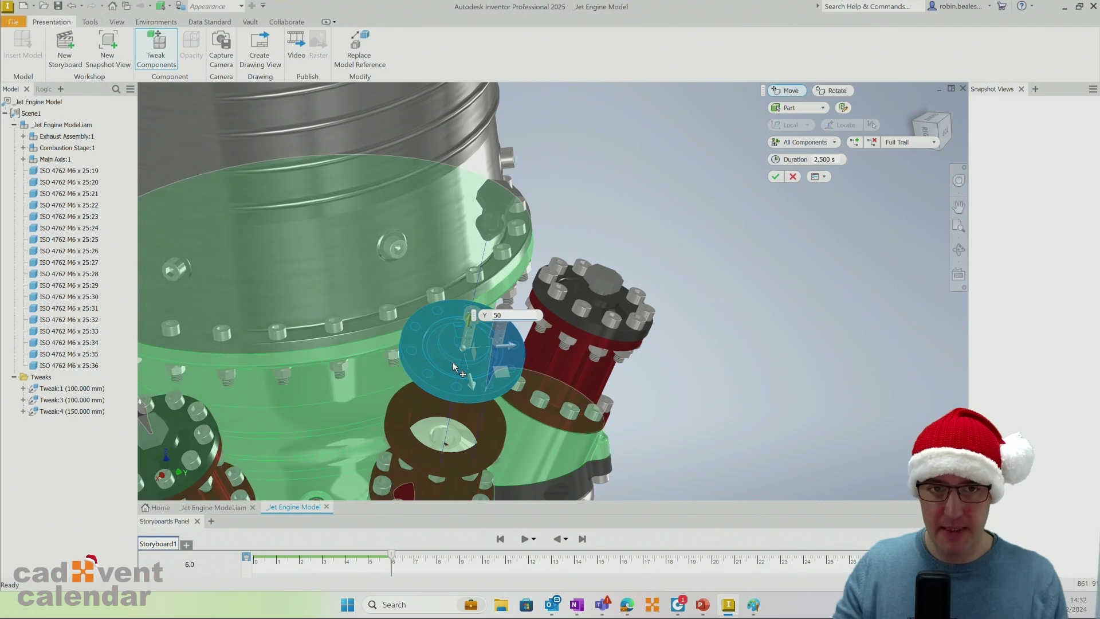
key("Return")
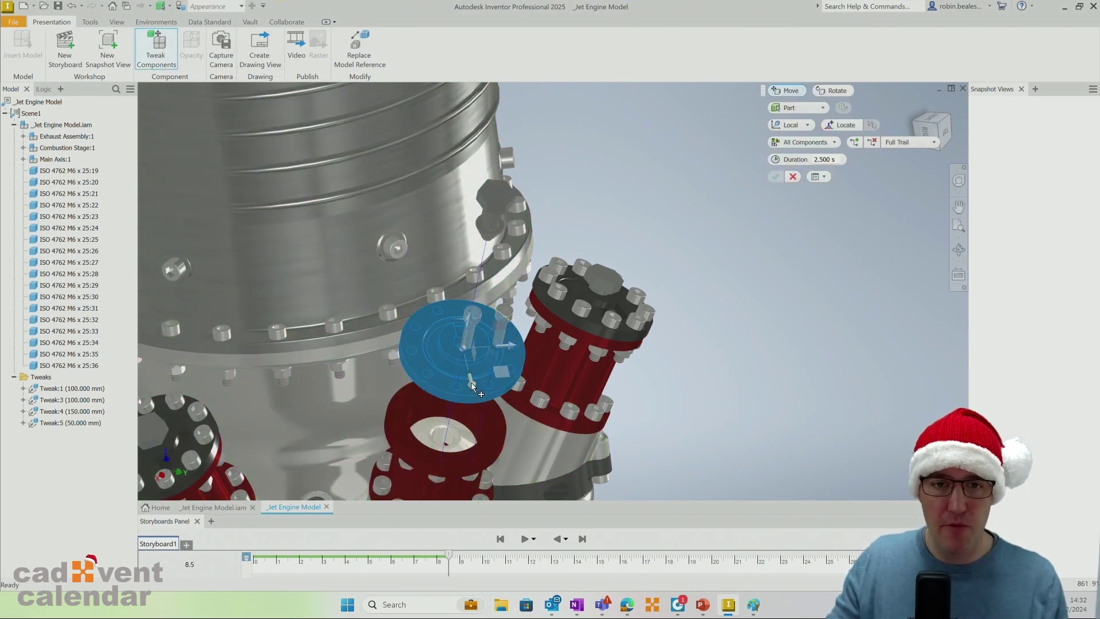
- Tweak the same black cap by 150 mm along Z, away from the canister, starting at 8.5 s on the storyboard
left_click_drag(468, 384, 502, 533)
type("150")
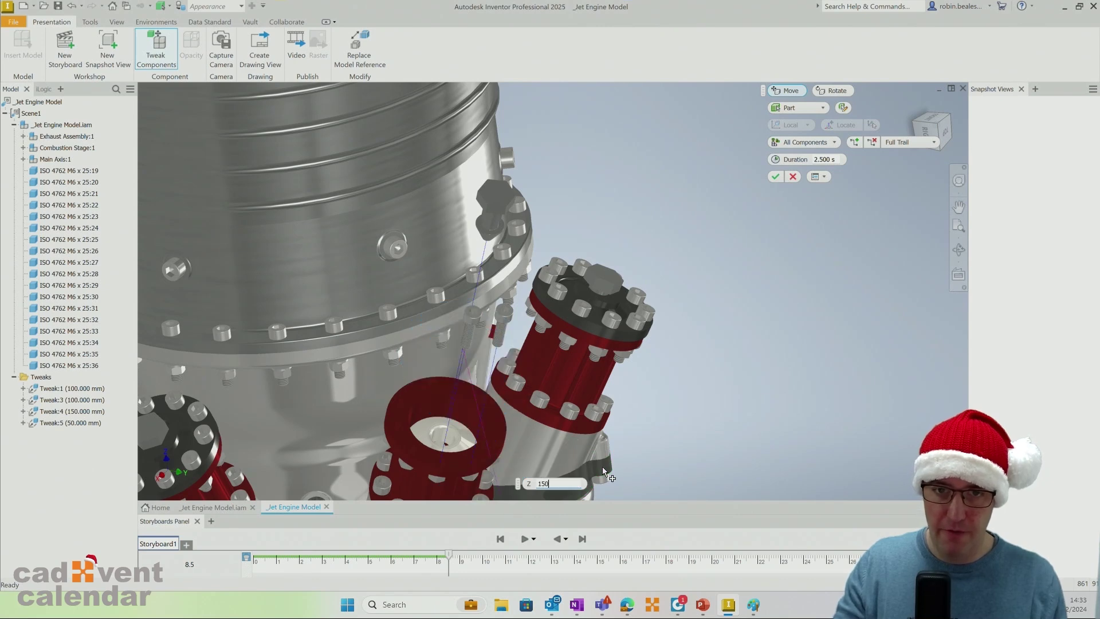
key("Return")
scroll(544, 456, "down", 5)
middle_click_drag(543, 456, 323, 374, "shift")
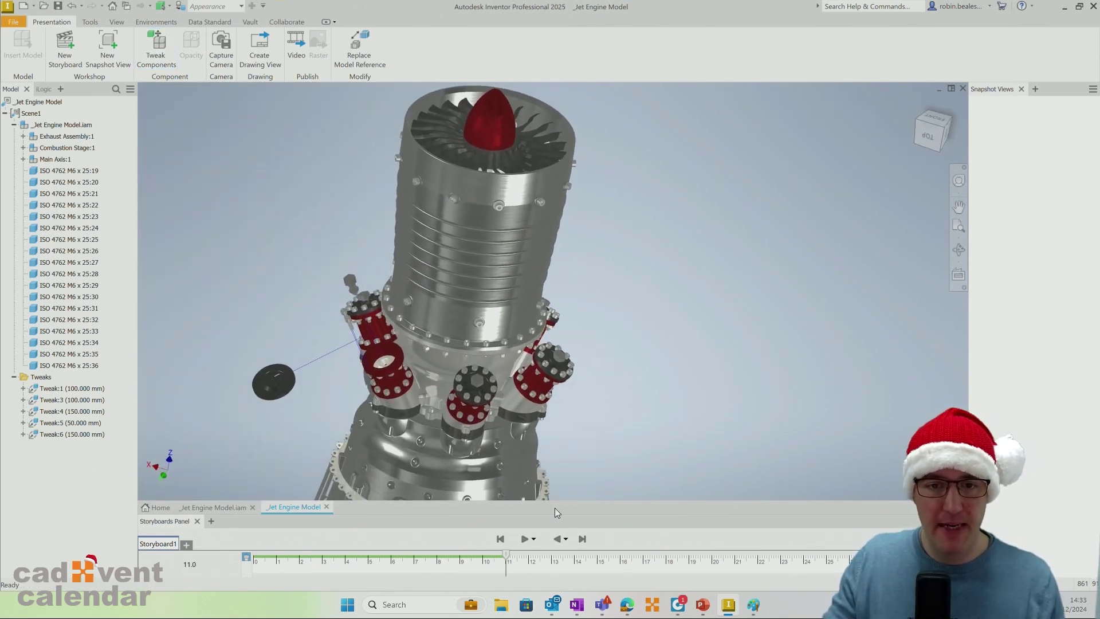
- Play the storyboard animation and examine the moving canister parts from several angles
left_click(519, 539)
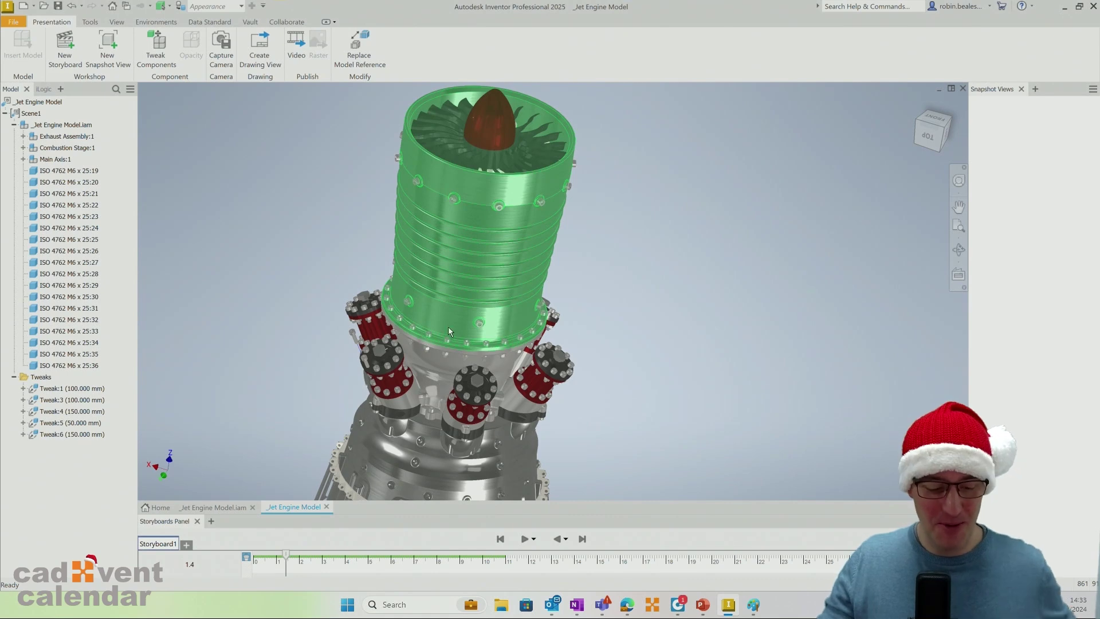
middle_click_drag(575, 240, 494, 224, "shift")
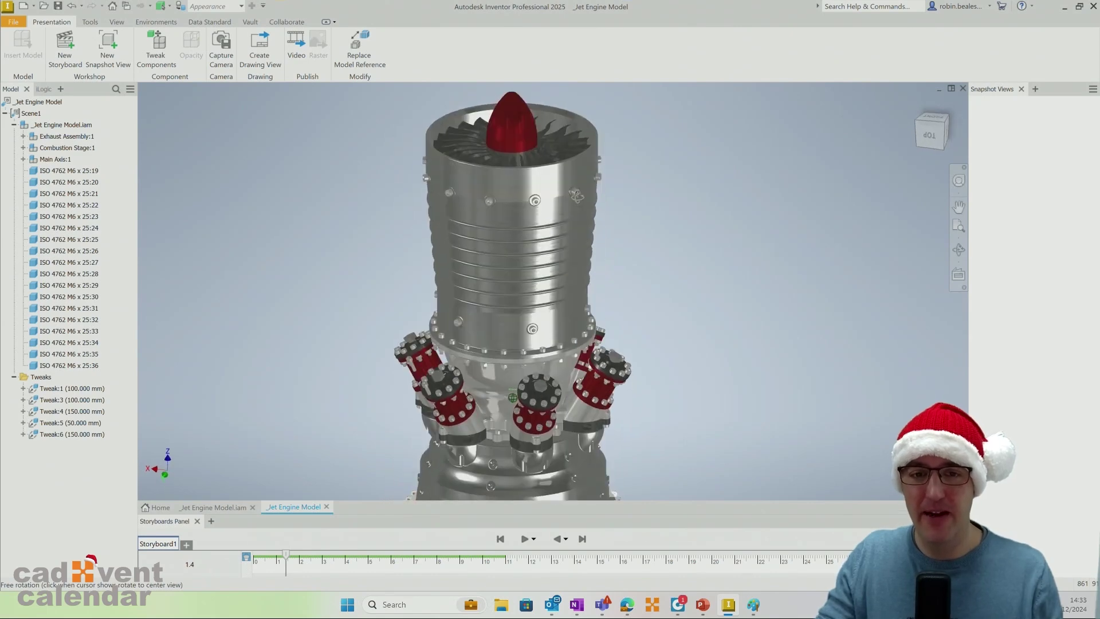
scroll(435, 376, "down", 3)
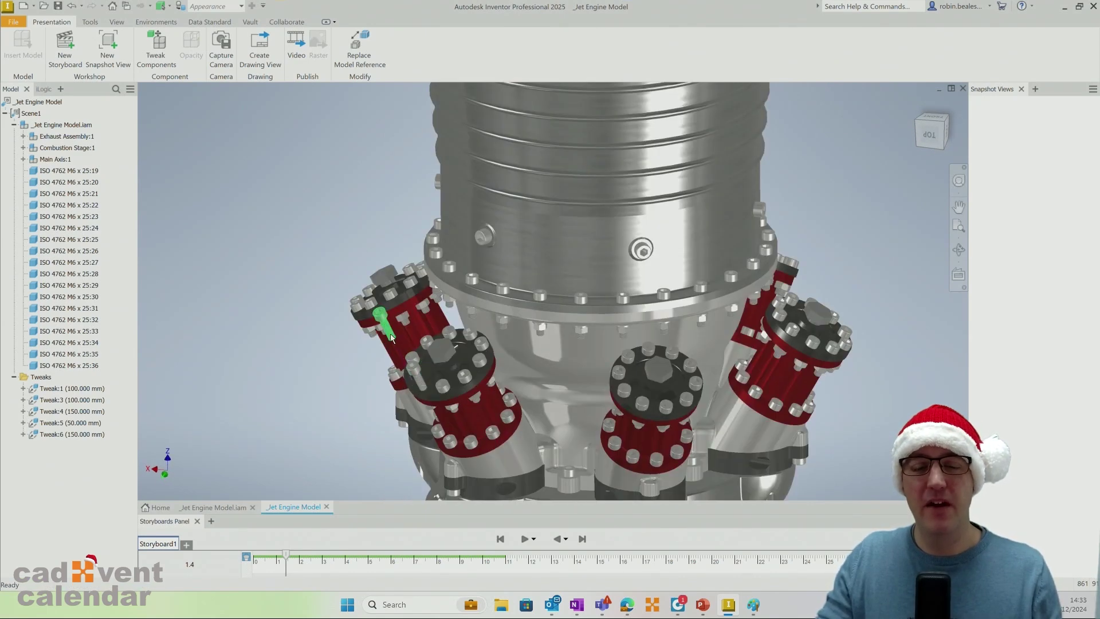
middle_click_drag(431, 361, 459, 337, "shift")
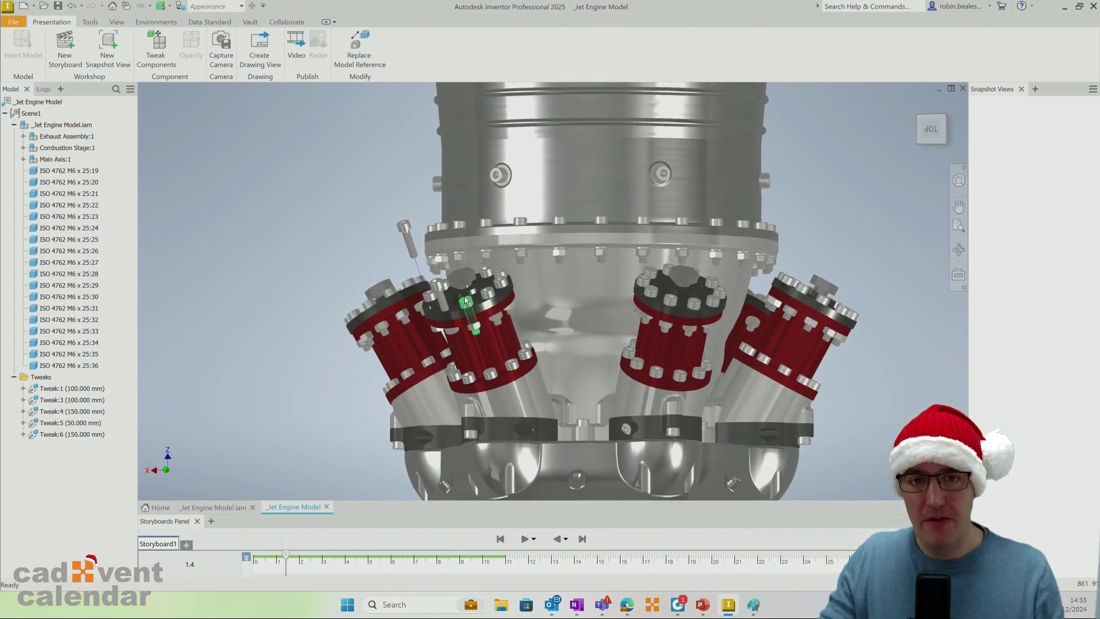
mouse_move(466, 298)
middle_mouse_down("shift")
mouse_move(476, 327)
mouse_move(474, 291)
middle_mouse_up("shift")
scroll(480, 289, "up", 3)
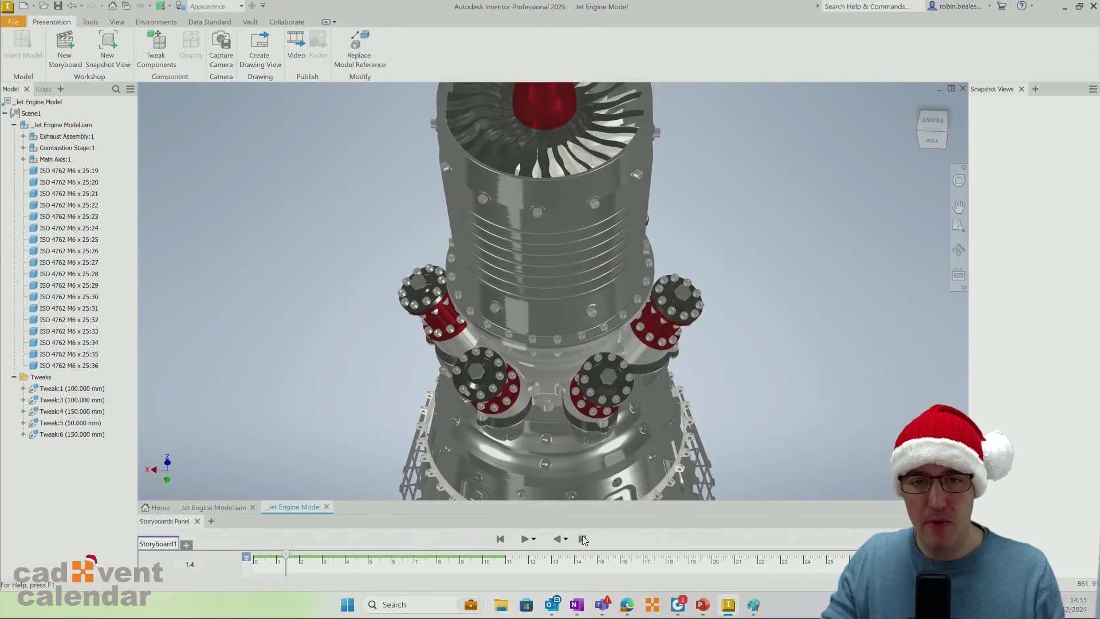
- Tweak the red nose cone 219 mm along Z, out of the engine intake, starting at the storyboard's end, 11.0 s
left_click(582, 539)
middle_click_drag(528, 425, 407, 355, "shift")
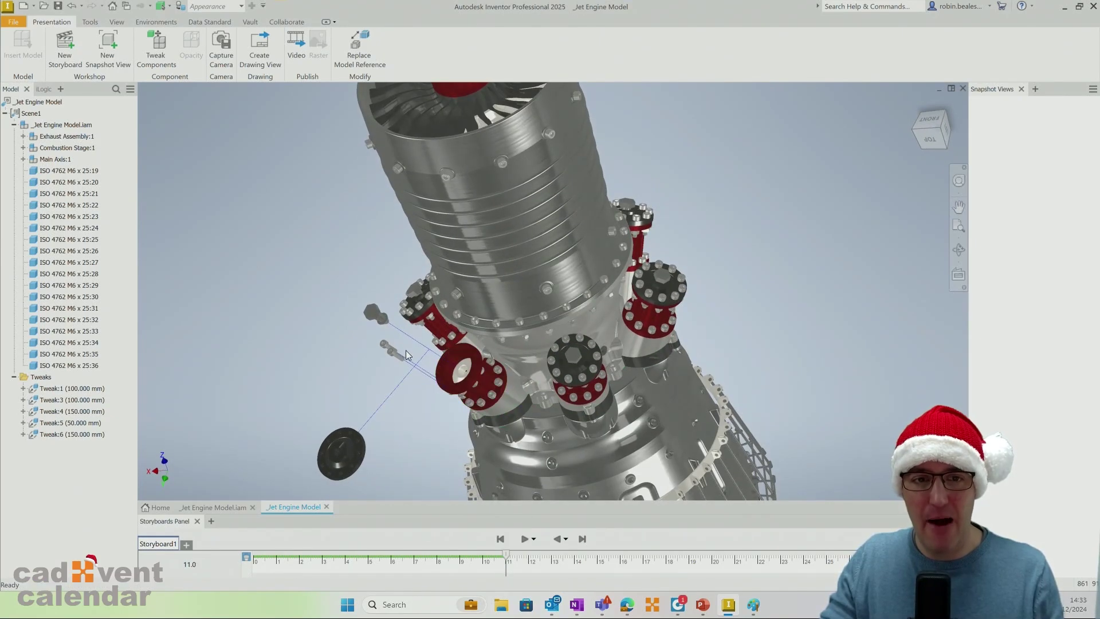
middle_click_drag(433, 409, 648, 282, "shift")
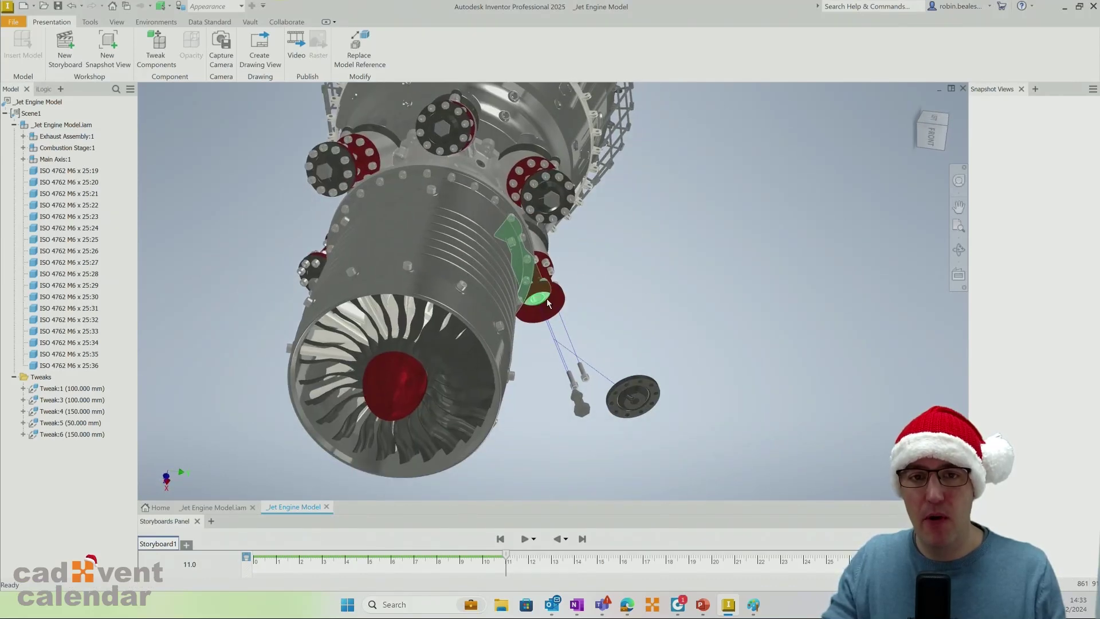
middle_click_drag(626, 331, 568, 332, "shift")
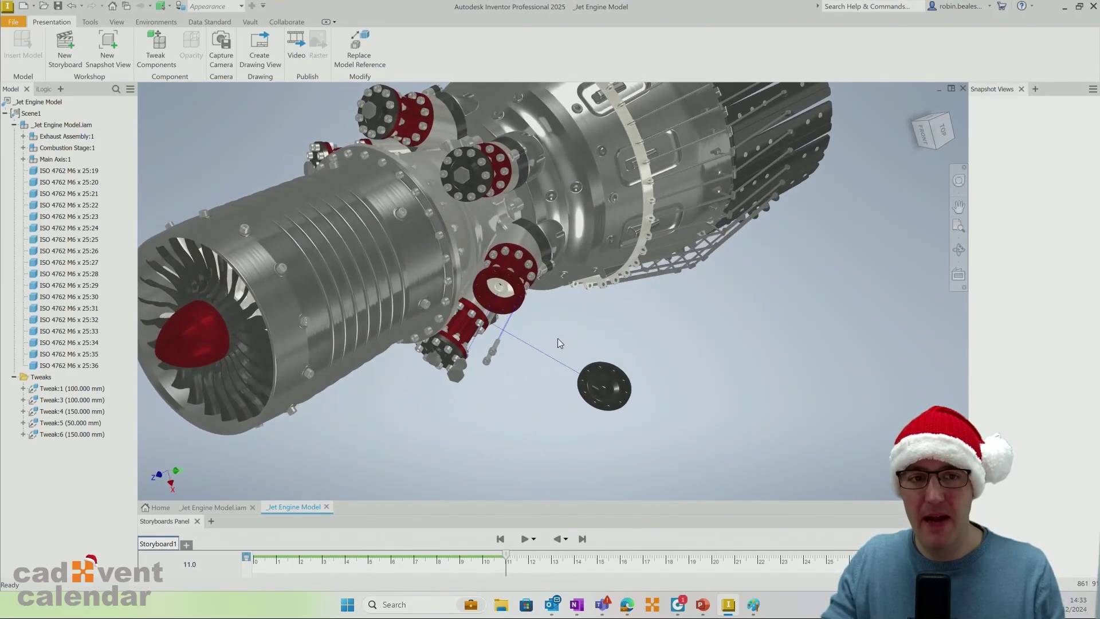
left_click(200, 358)
middle_click_drag(220, 364, 321, 364)
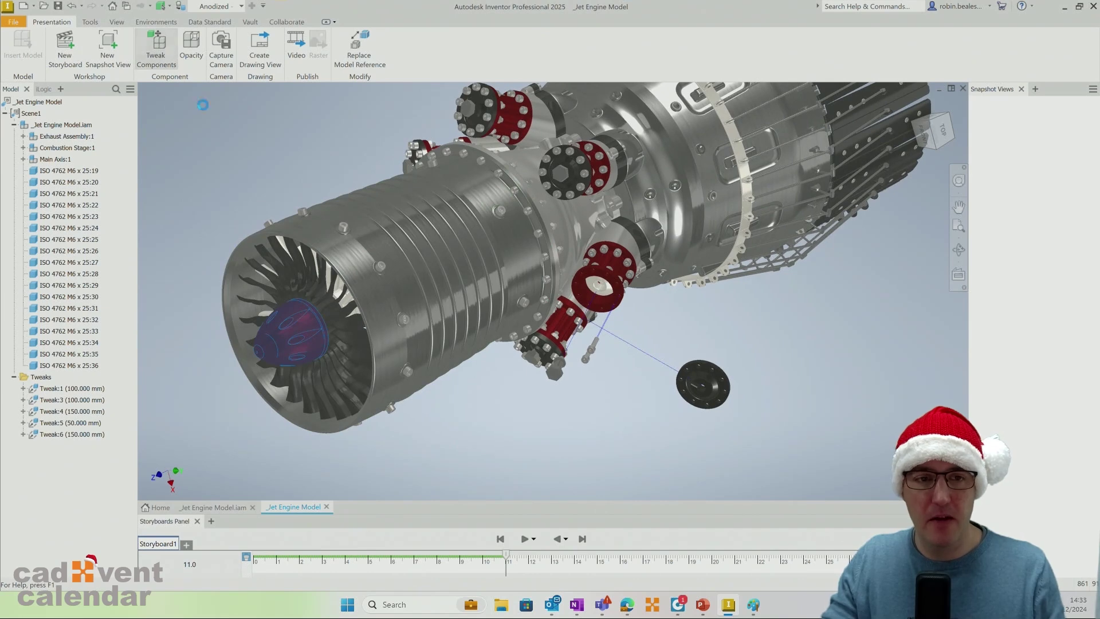
left_click_drag(251, 365, 110, 429)
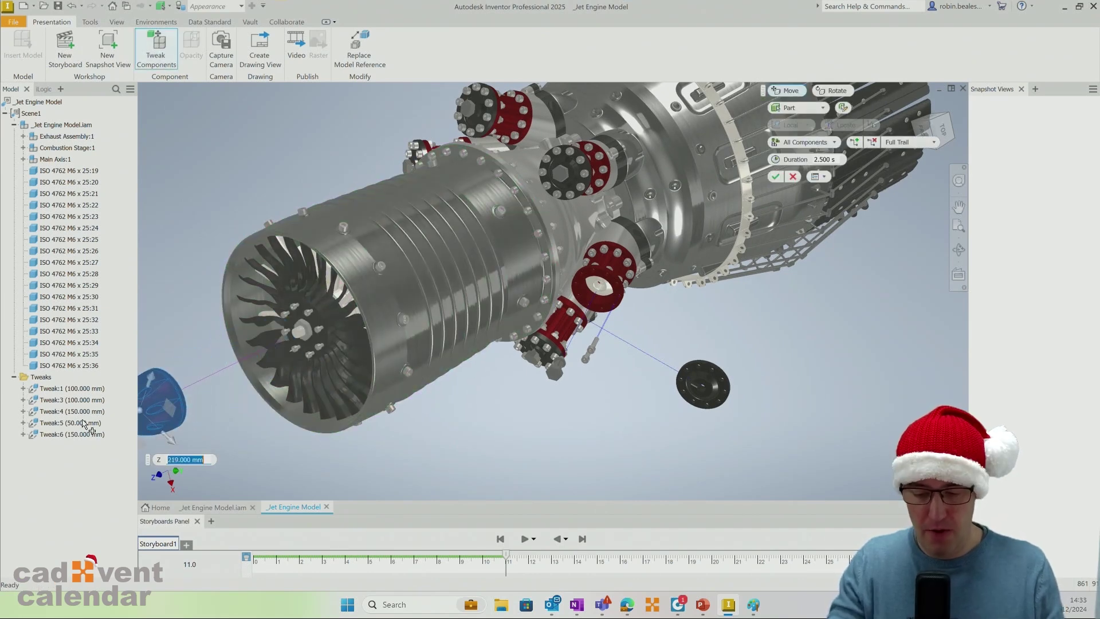
key("Return")
- Tweak all eight bolts around the fan hub together by about -140.5 mm along X, starting at 13.5 s
scroll(302, 322, "up", 5)
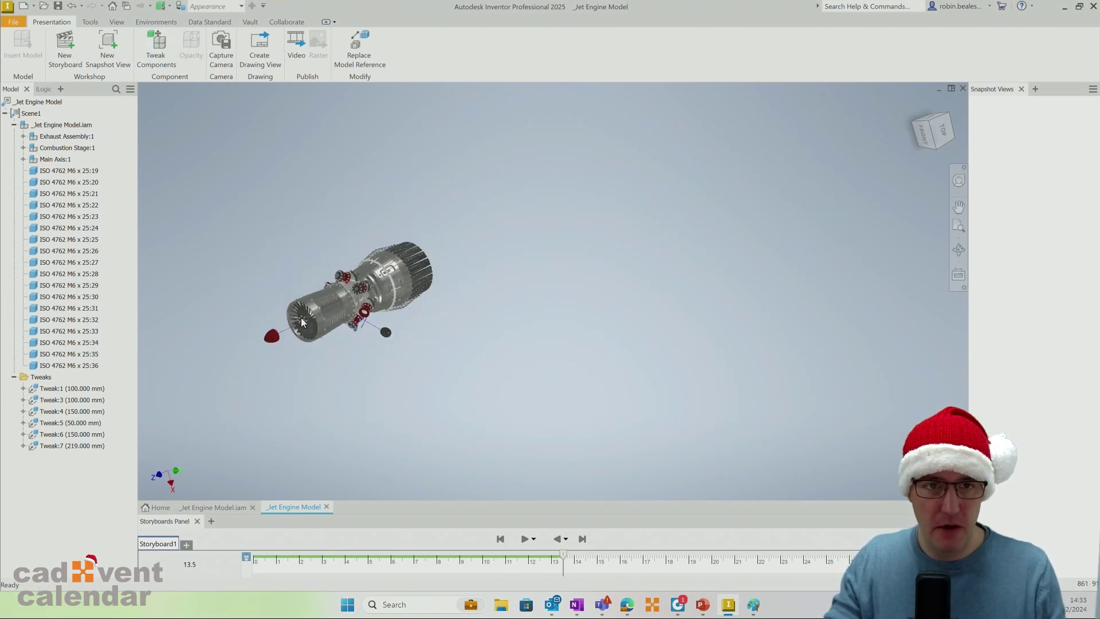
scroll(302, 322, "down", 8)
left_click(306, 363, "ctrl")
left_click(334, 406, "ctrl")
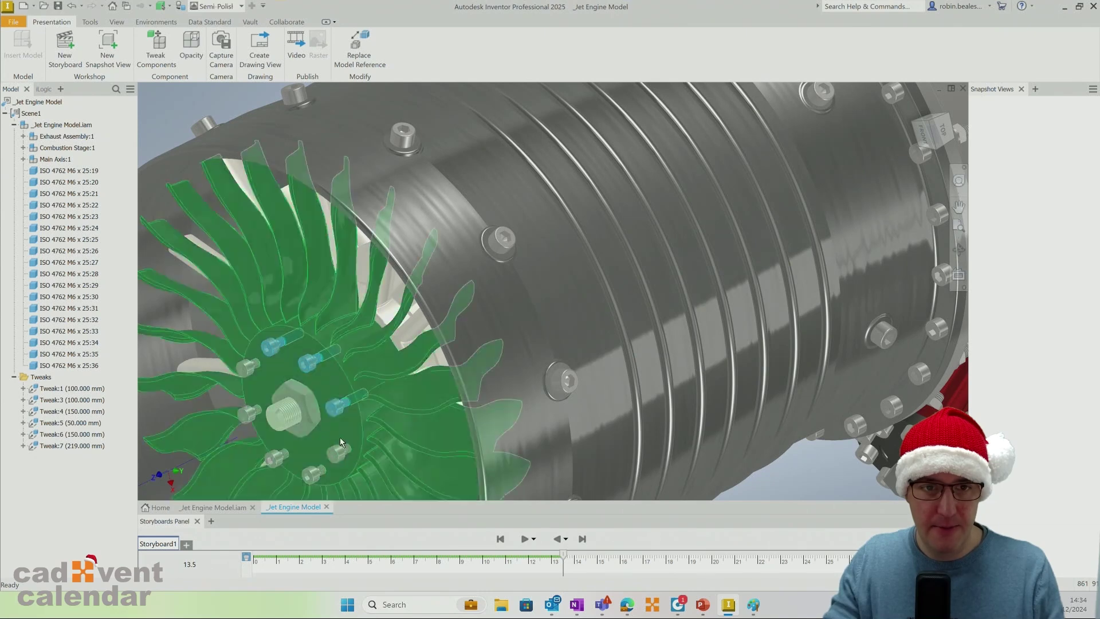
left_click(337, 452, "ctrl")
left_click(313, 475, "ctrl")
left_click(280, 458, "ctrl")
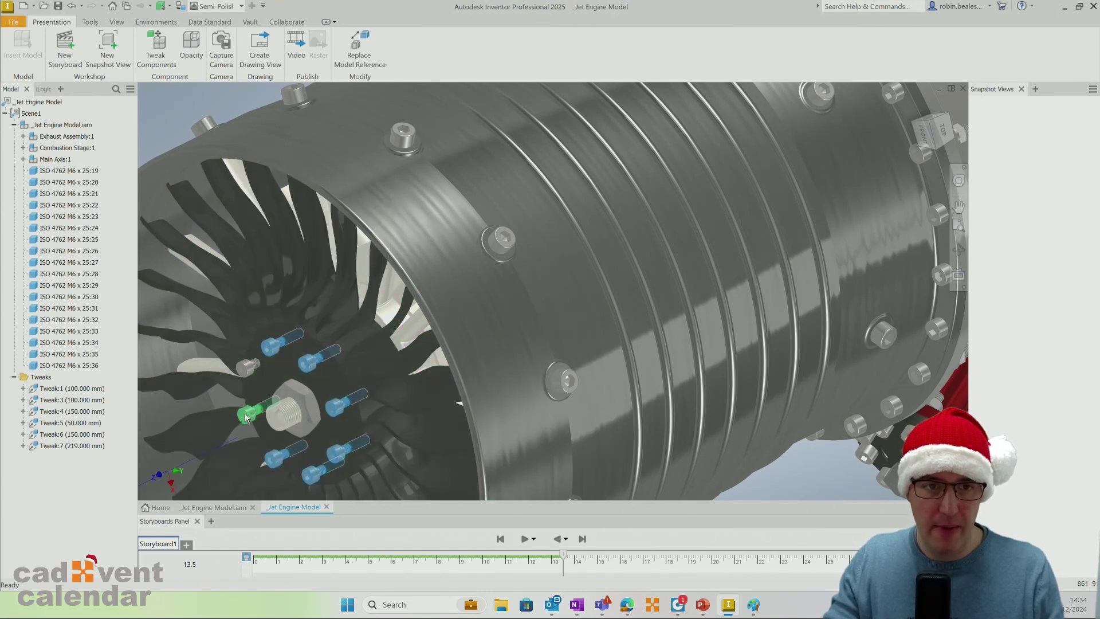
left_click(247, 413, "ctrl")
left_click(247, 367, "ctrl")
middle_click_drag(292, 380, 547, 223)
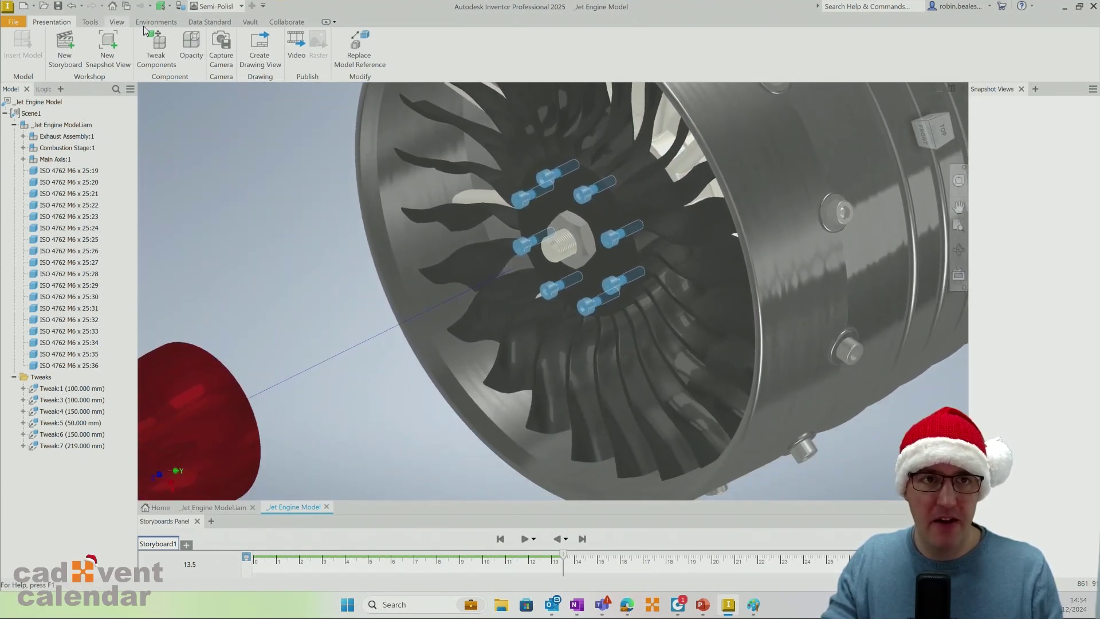
left_click(156, 49)
left_click_drag(582, 172, 301, 226)
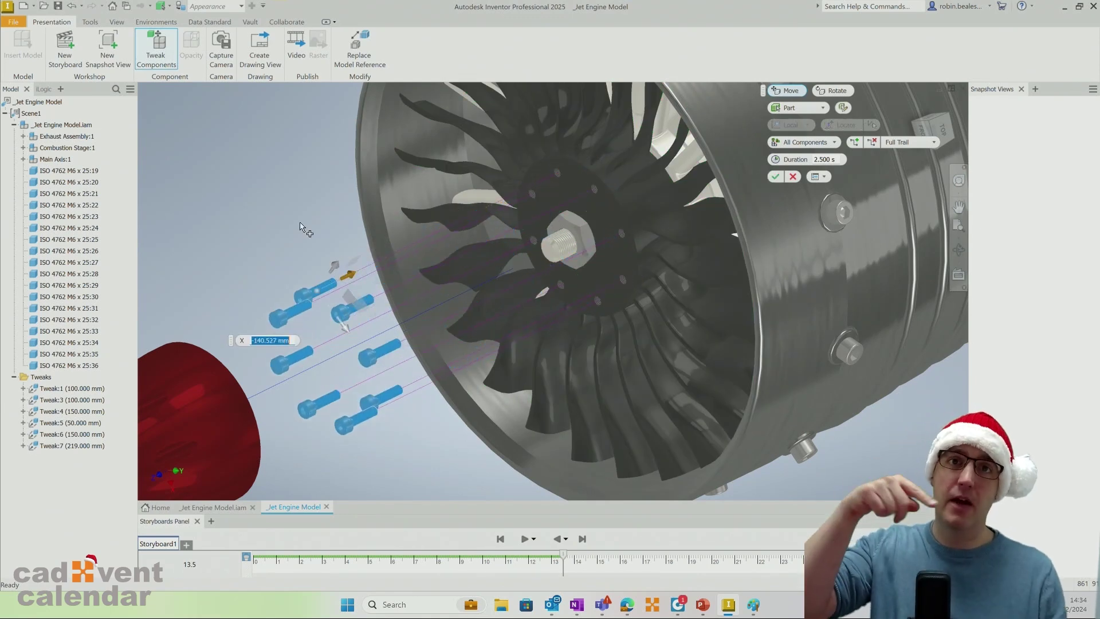
key("Return")
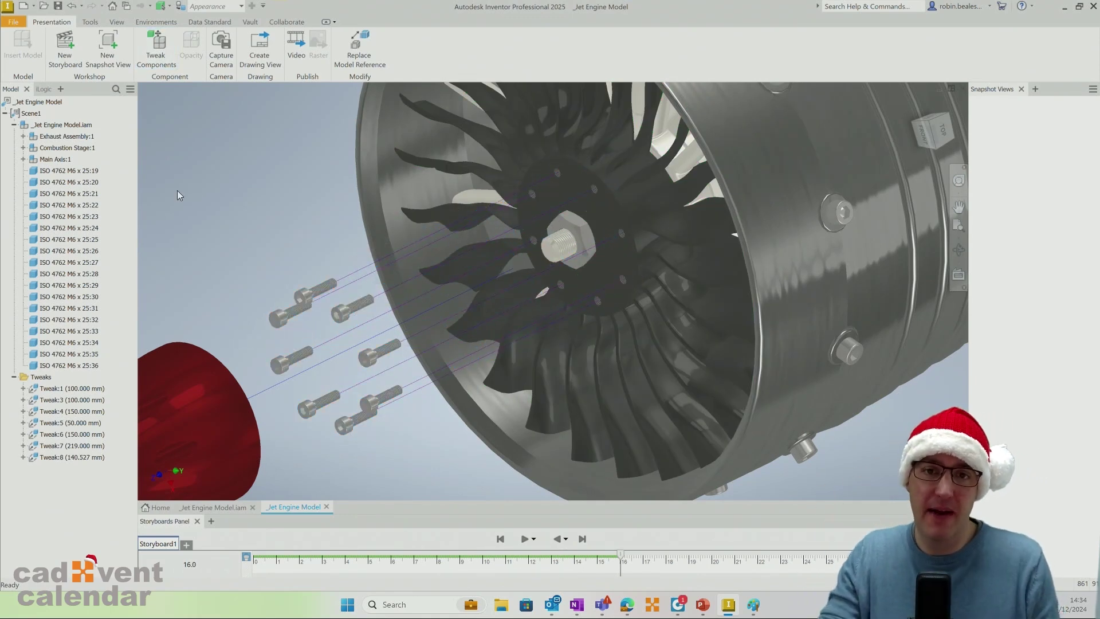
- Tweak the large hex nut on the fan shaft about 77.4 mm outward along the shaft, starting at 16.0 s
left_click(538, 208)
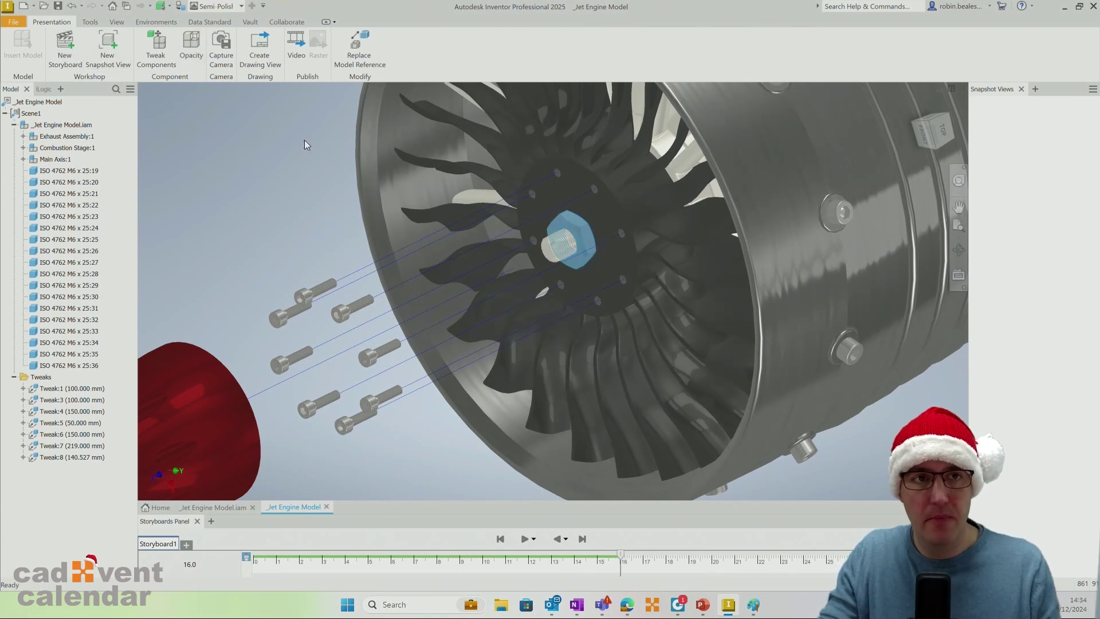
left_click(162, 51)
left_click_drag(604, 228, 465, 240)
- Play the complete storyboard animation with the whole exploded engine in view, and go to its end
scroll(470, 236, "down", 8)
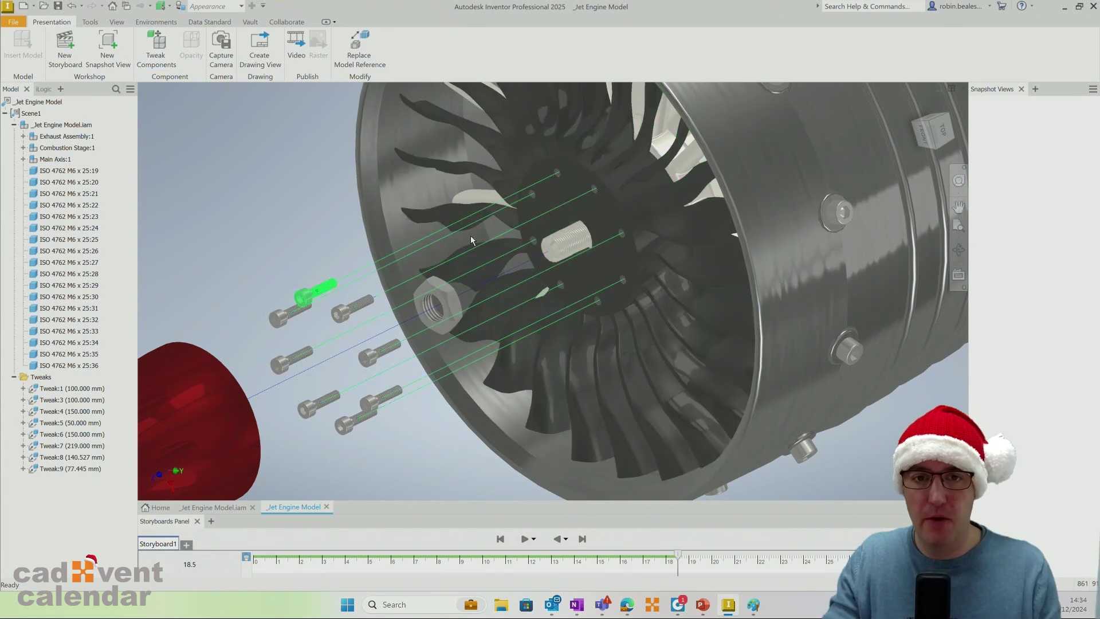
middle_click_drag(768, 258, 513, 311)
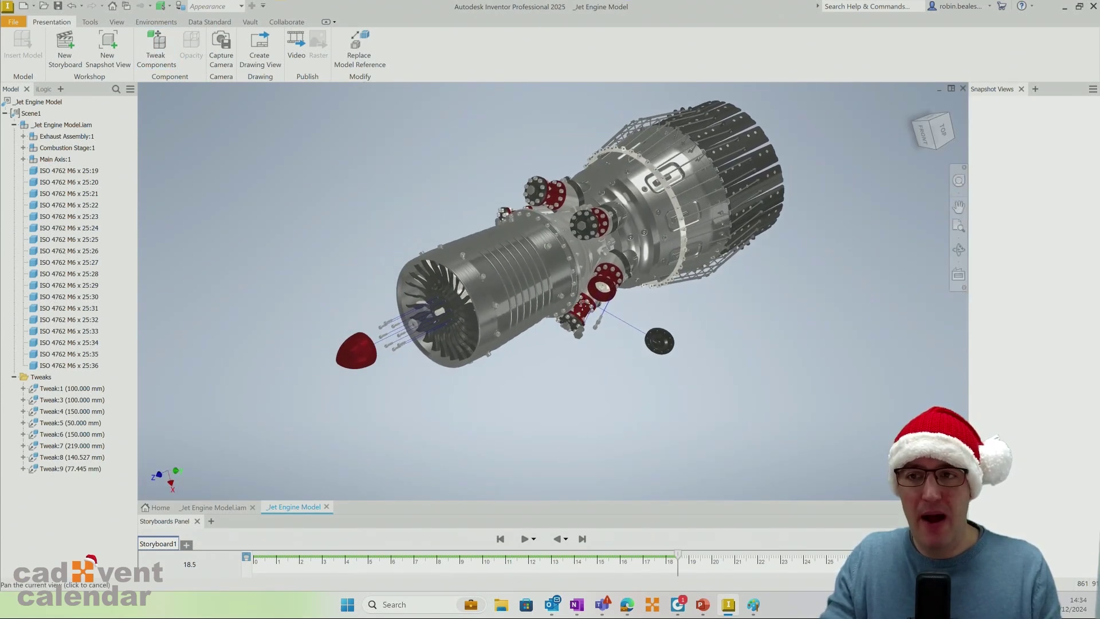
scroll(474, 316, "up", 5)
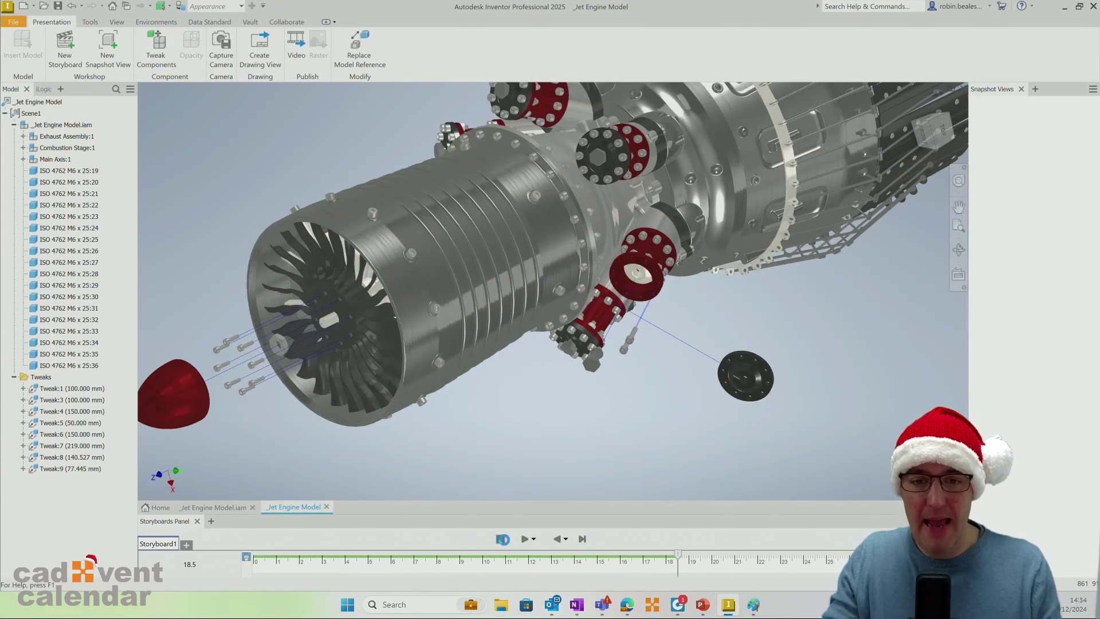
left_click(524, 539)
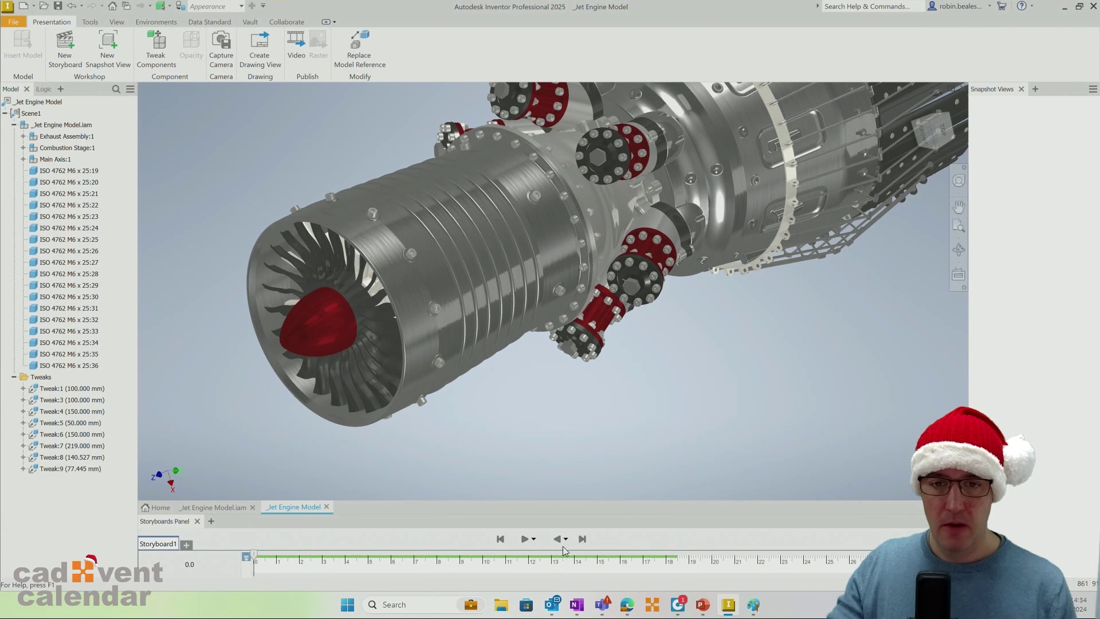
left_click(583, 539)
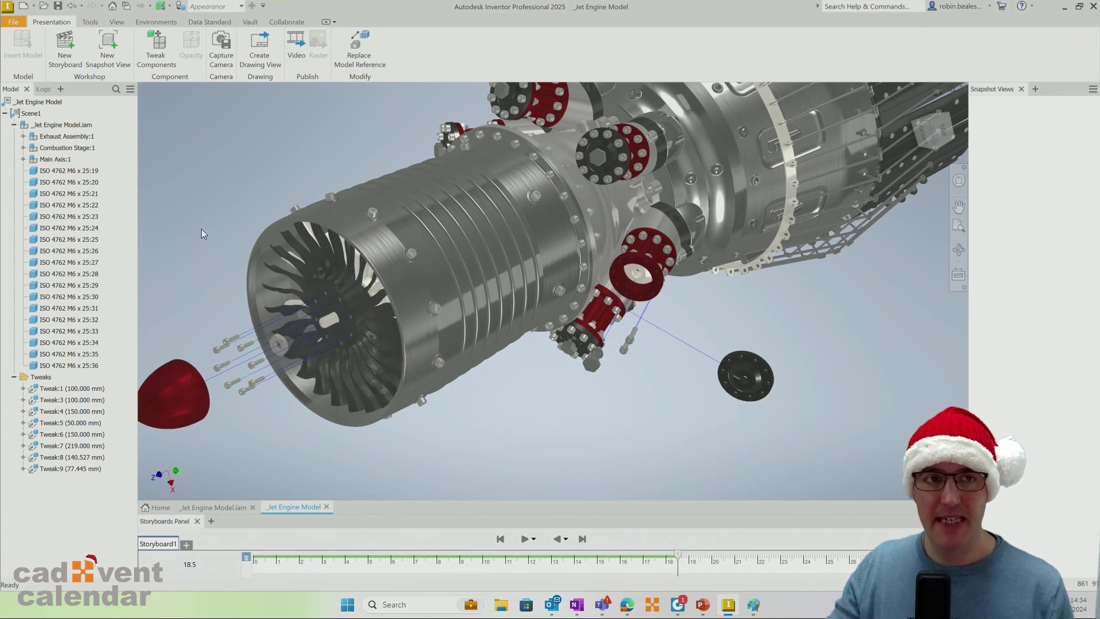
- Create a snapshot view of the fully exploded engine at the storyboard's end and rename it Exploded
left_click(109, 48)
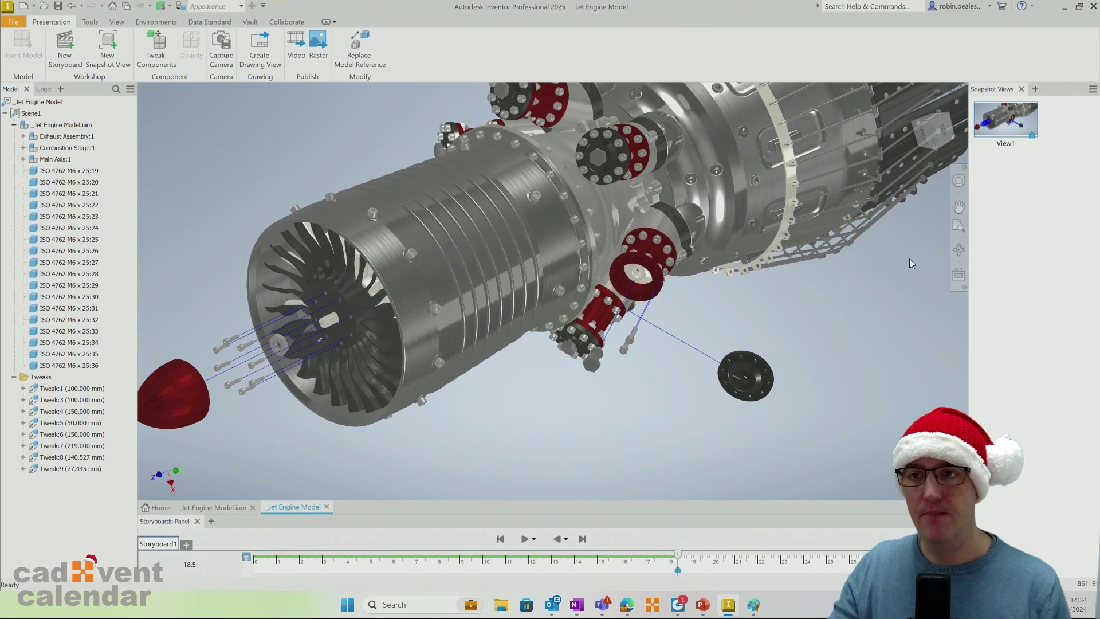
middle_click_drag(256, 308, 668, 225)
scroll(462, 285, "up", 5)
scroll(463, 285, "up", 3)
scroll(668, 225, "down", 5)
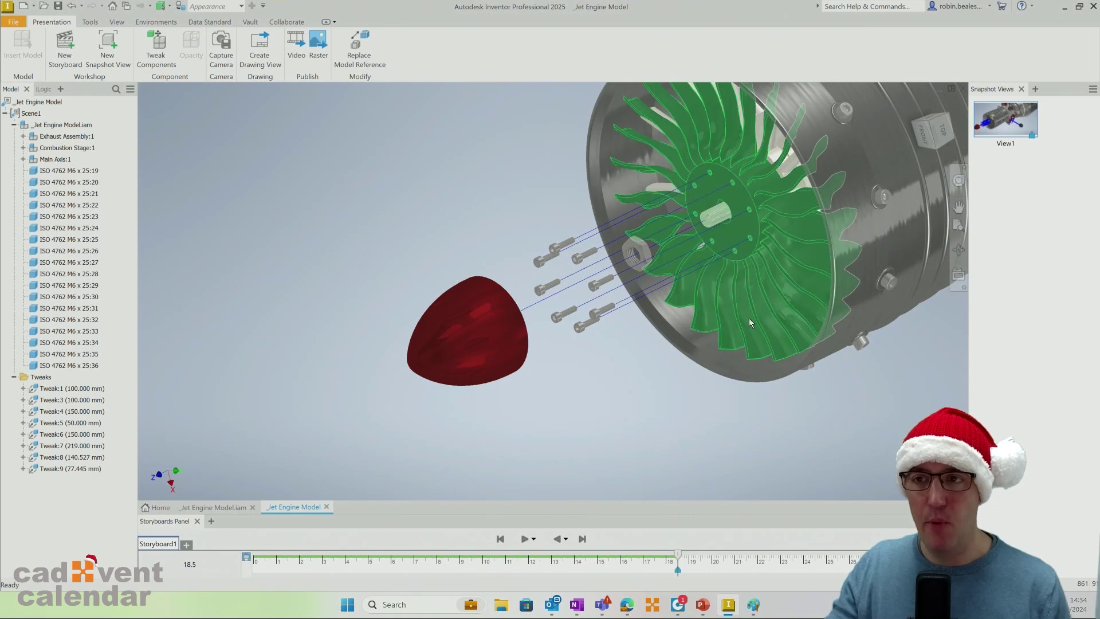
middle_click_drag(749, 318, 687, 337)
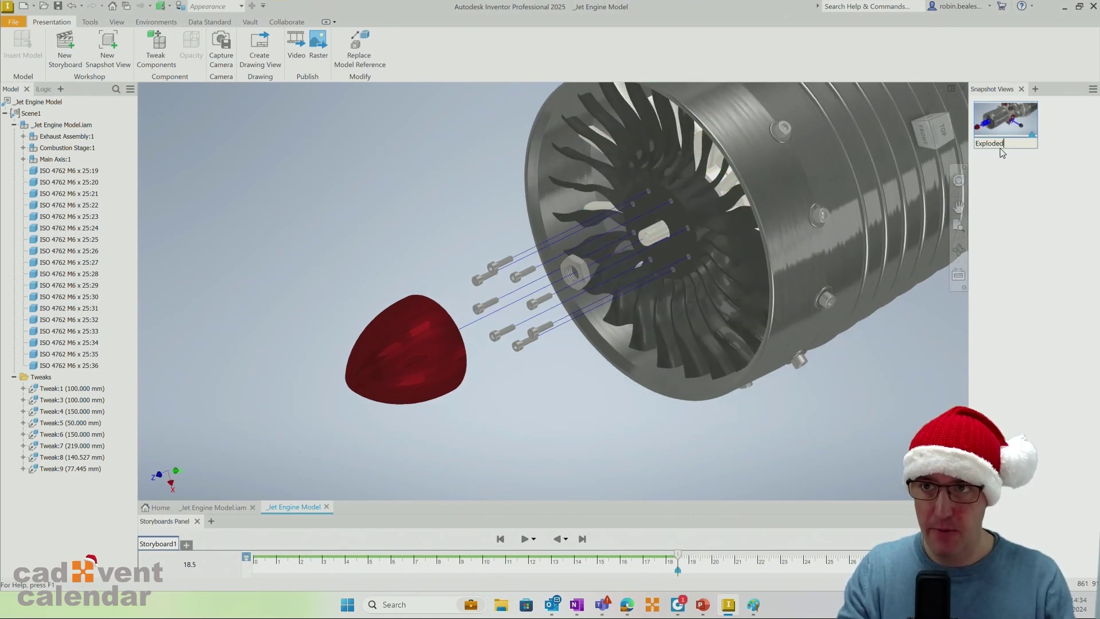
middle_click_drag(507, 297, 348, 344)
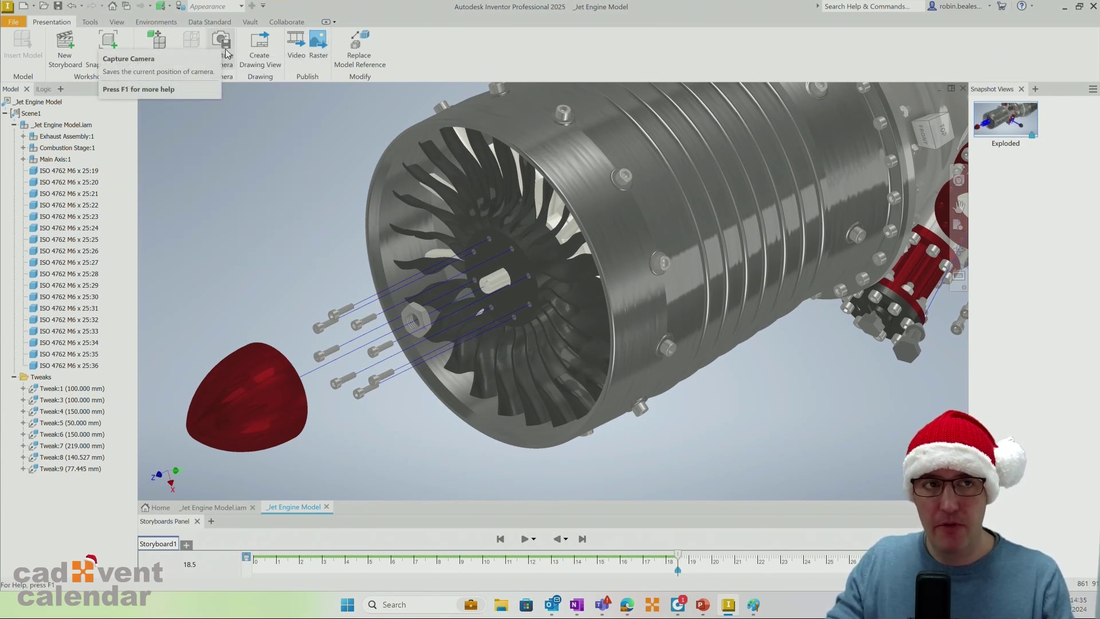
- Try the Sketch Illustration visual style on the exploded engine, and set the visual style to Technical Illustration
scroll(475, 200, "down", 5)
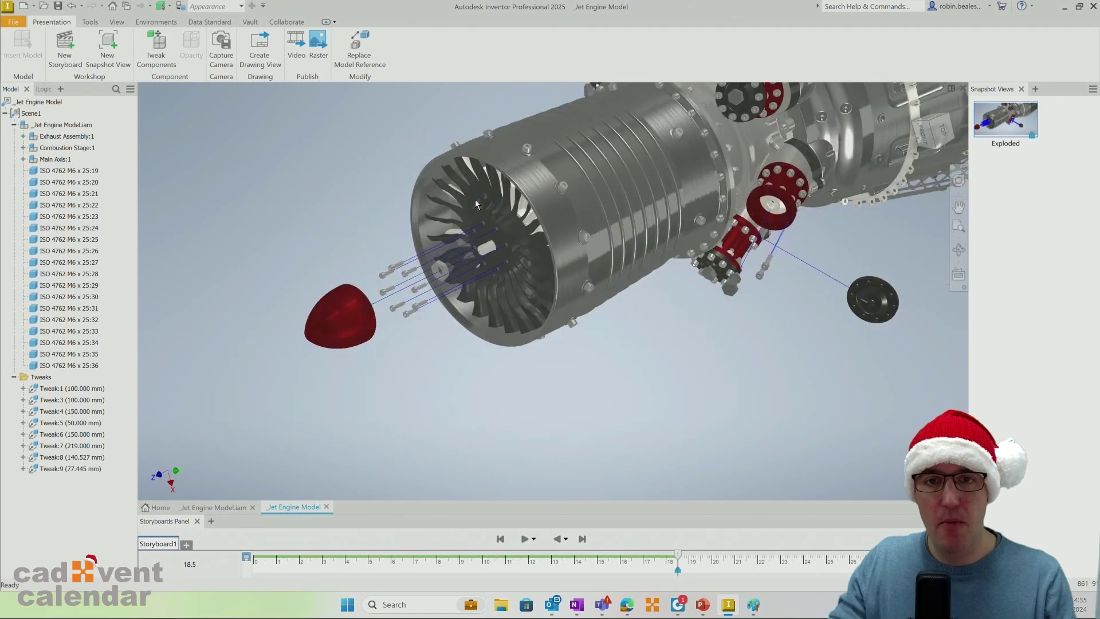
middle_click_drag(475, 200, 376, 296)
left_click(119, 21)
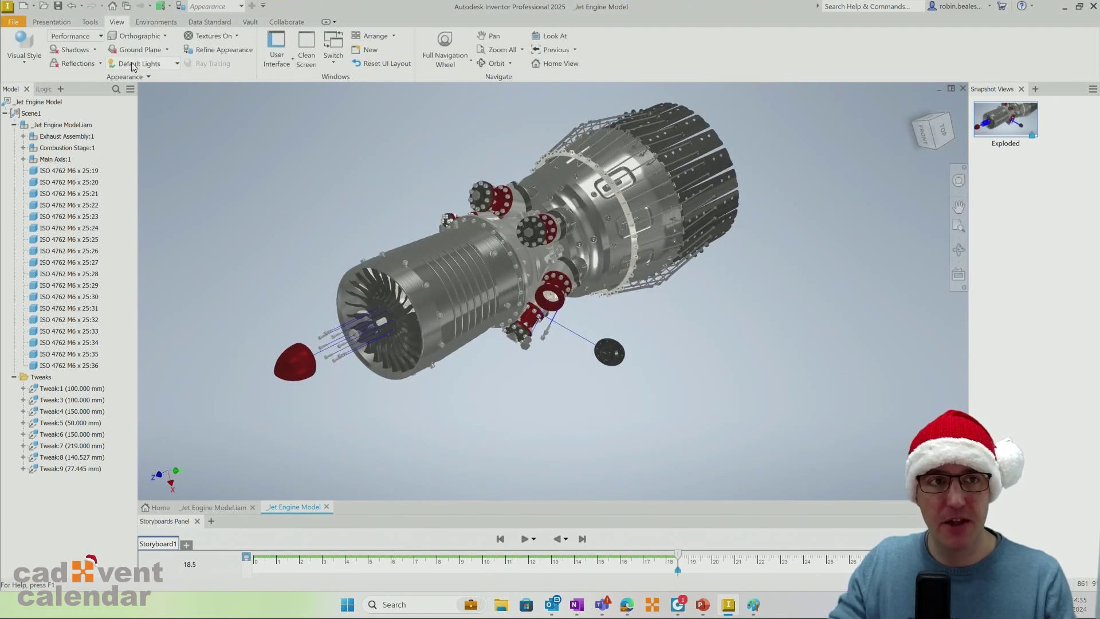
left_click(24, 57)
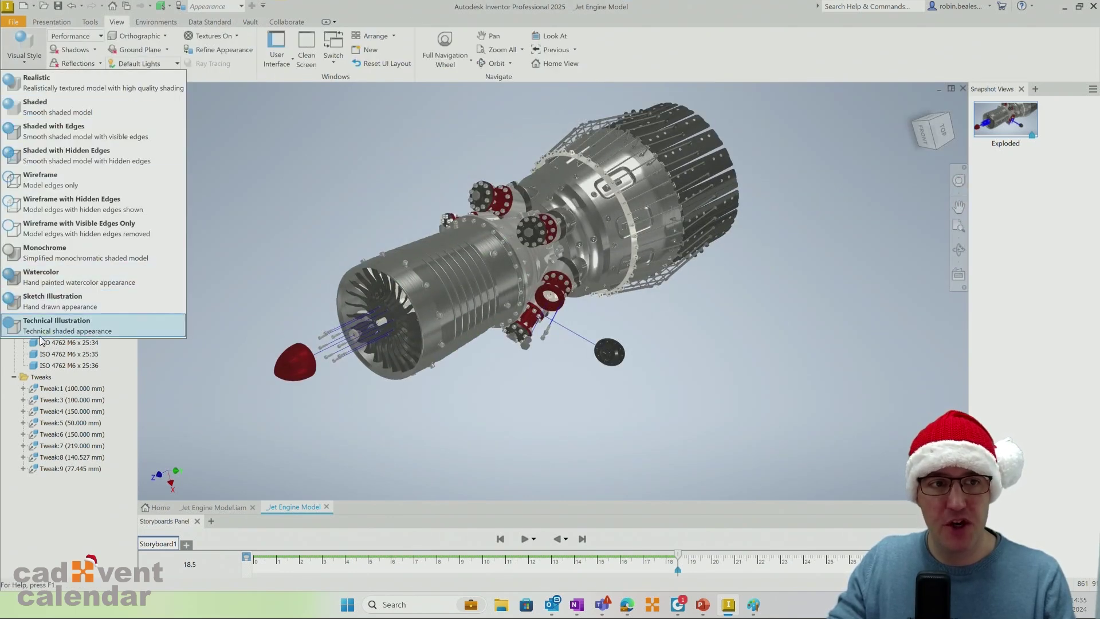
left_click(58, 301)
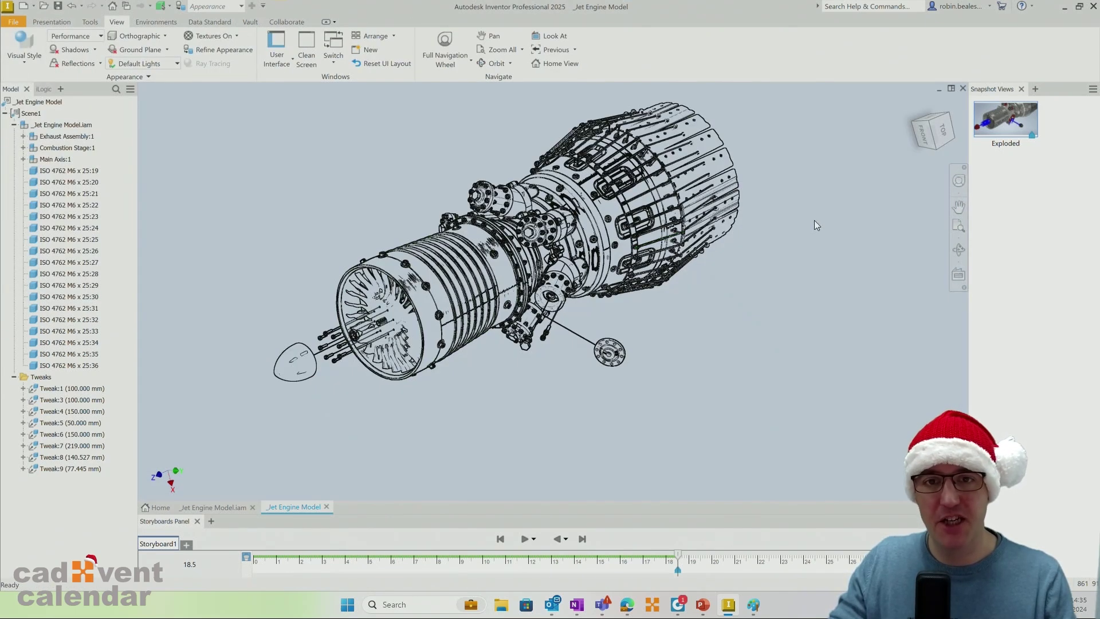
left_click(23, 56)
left_click(55, 322)
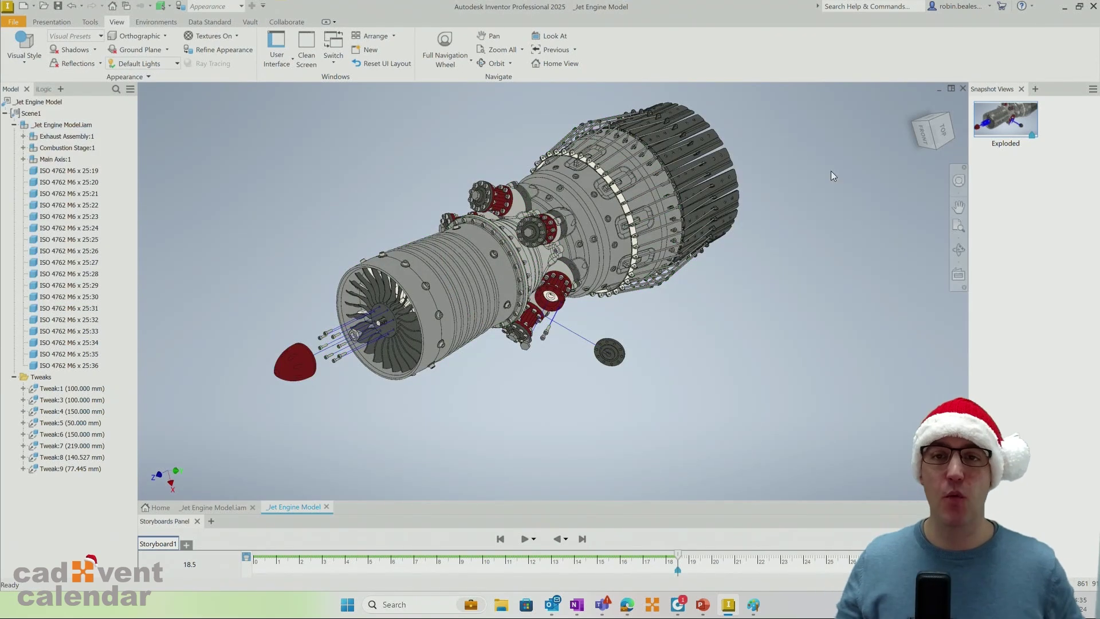
- Create a second snapshot view of the whole exploded engine in the Technical Illustration style
middle_click_drag(740, 206, 796, 218)
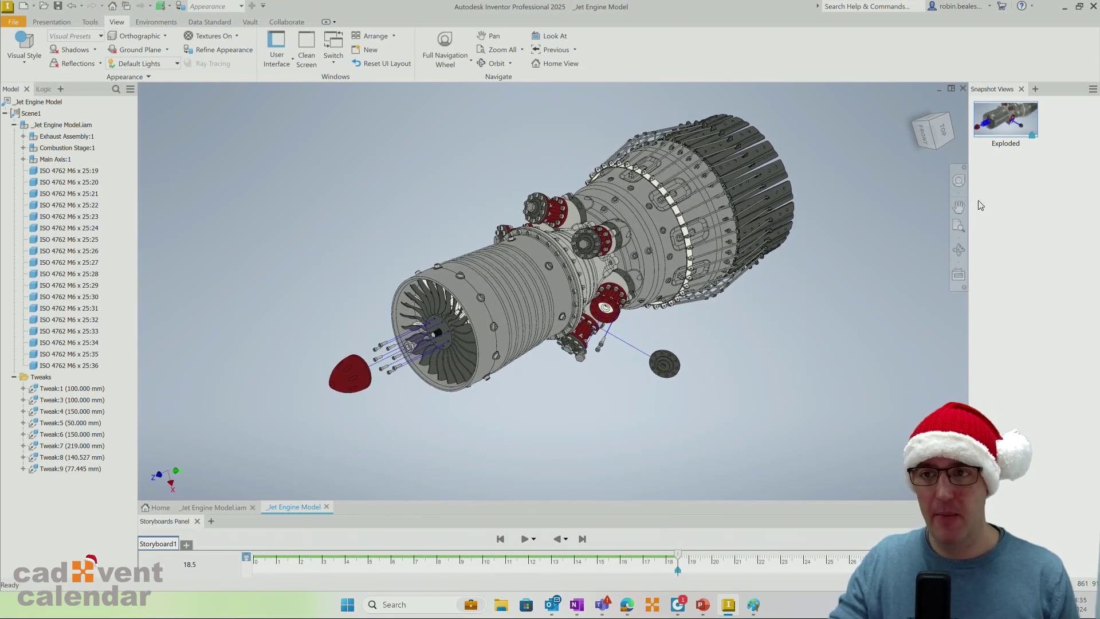
left_click(52, 22)
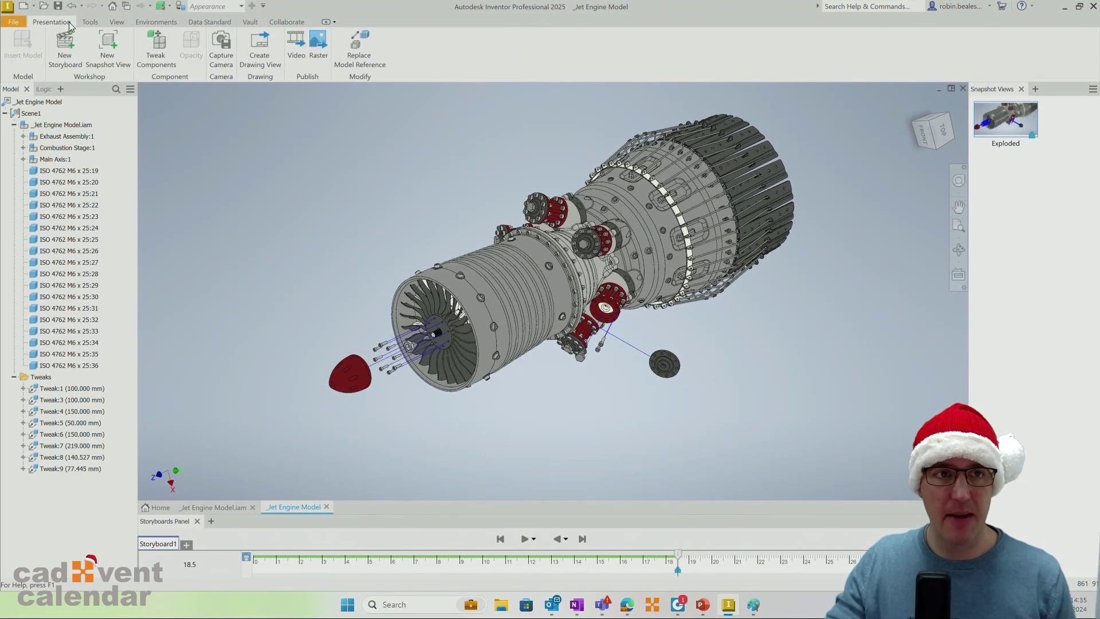
left_click(109, 50)
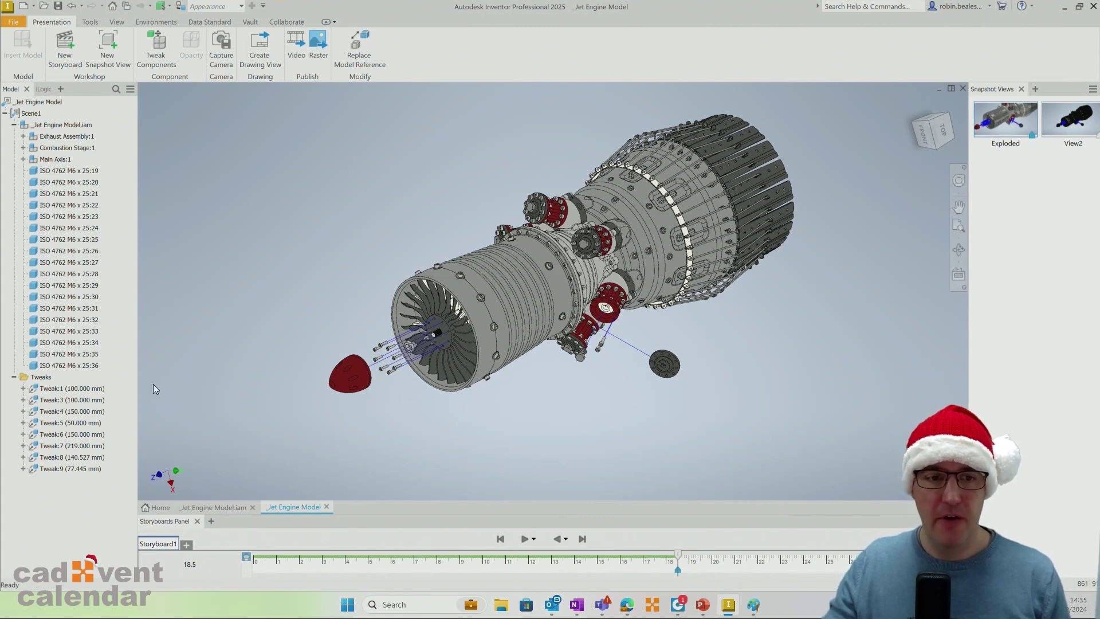
left_click(222, 507)
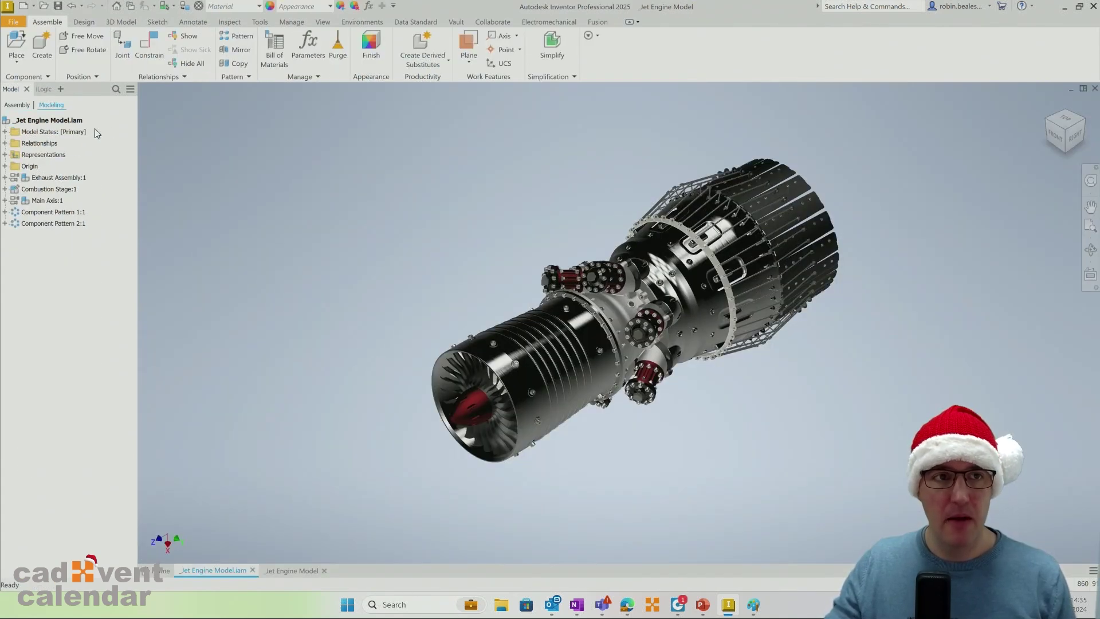
right_click(66, 124)
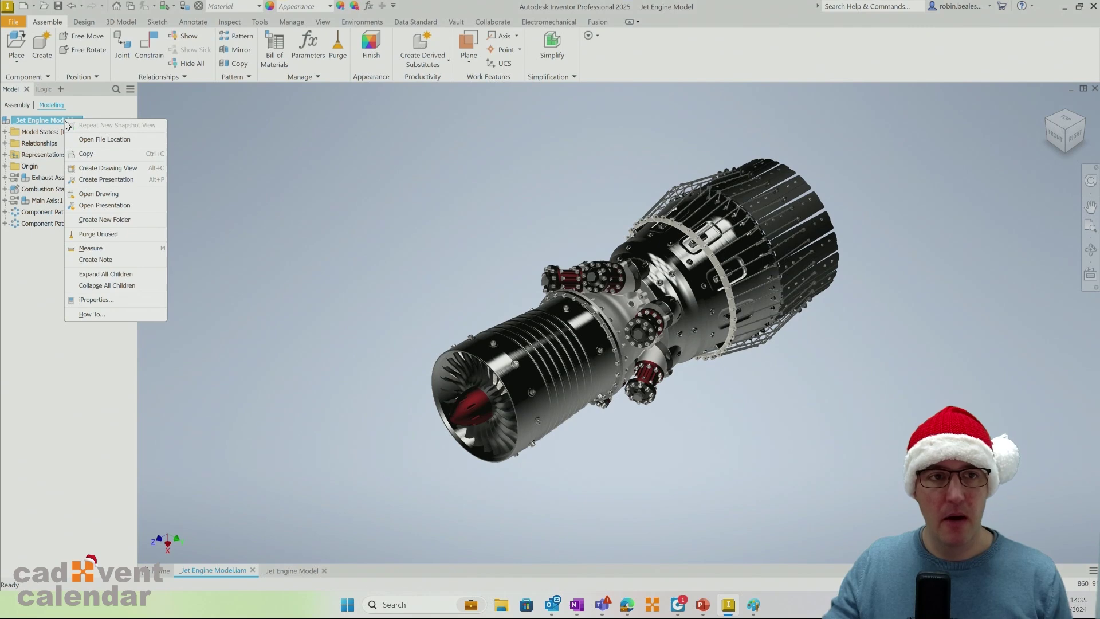
left_click(103, 209)
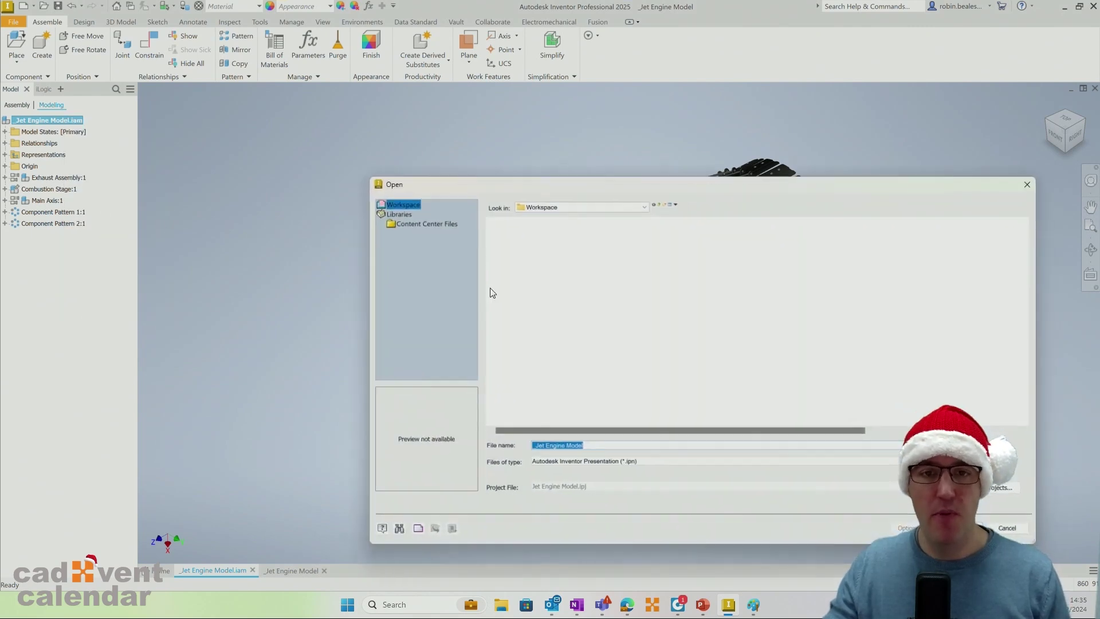
left_click(1007, 527)
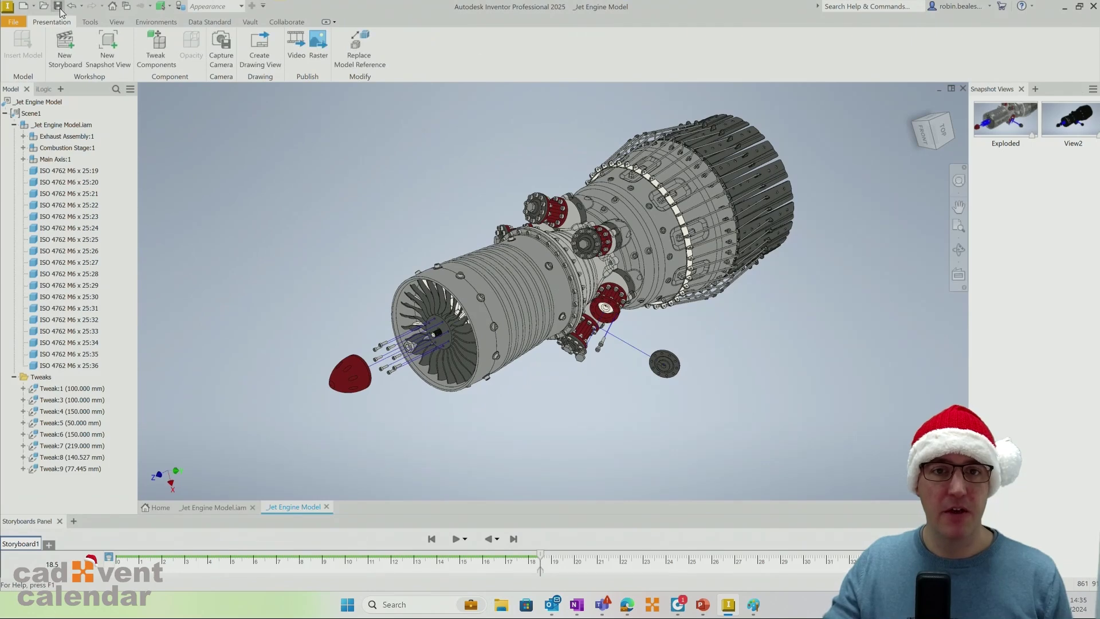
- Save the presentation as _Jet Engine Model.ipn, including its initial save, and close the presentation file
left_click(59, 8)
left_click(931, 539)
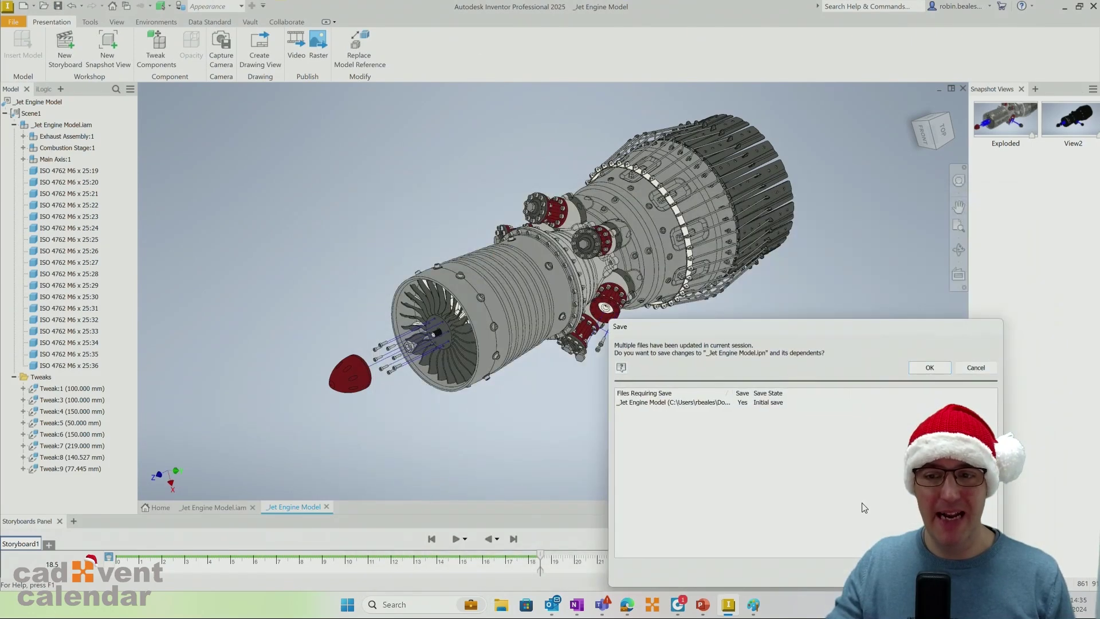
left_click(924, 367)
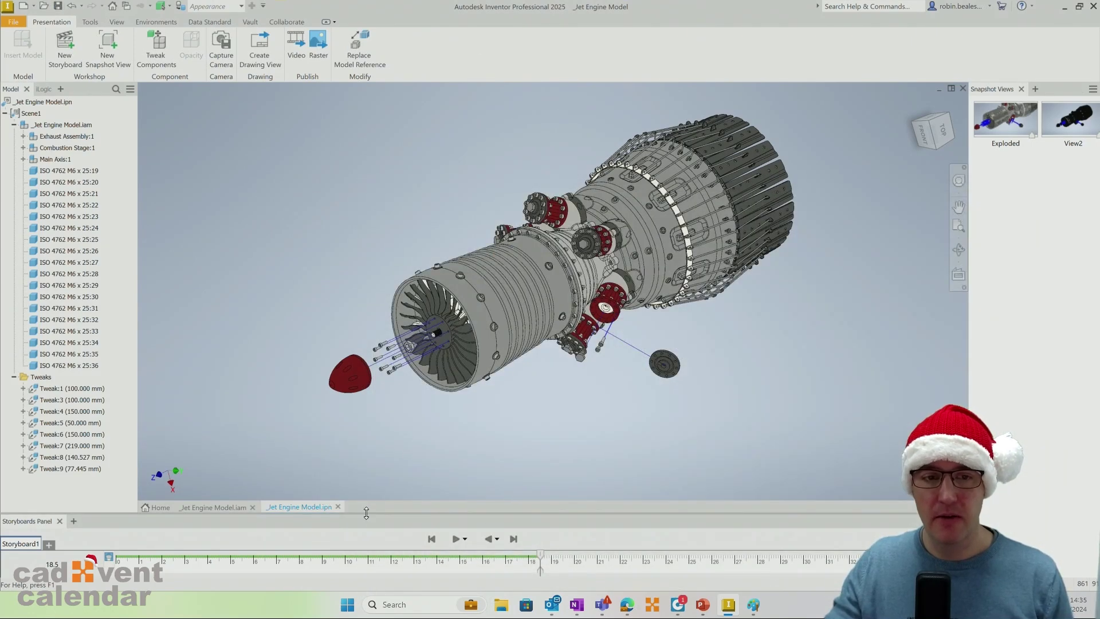
left_click(337, 506)
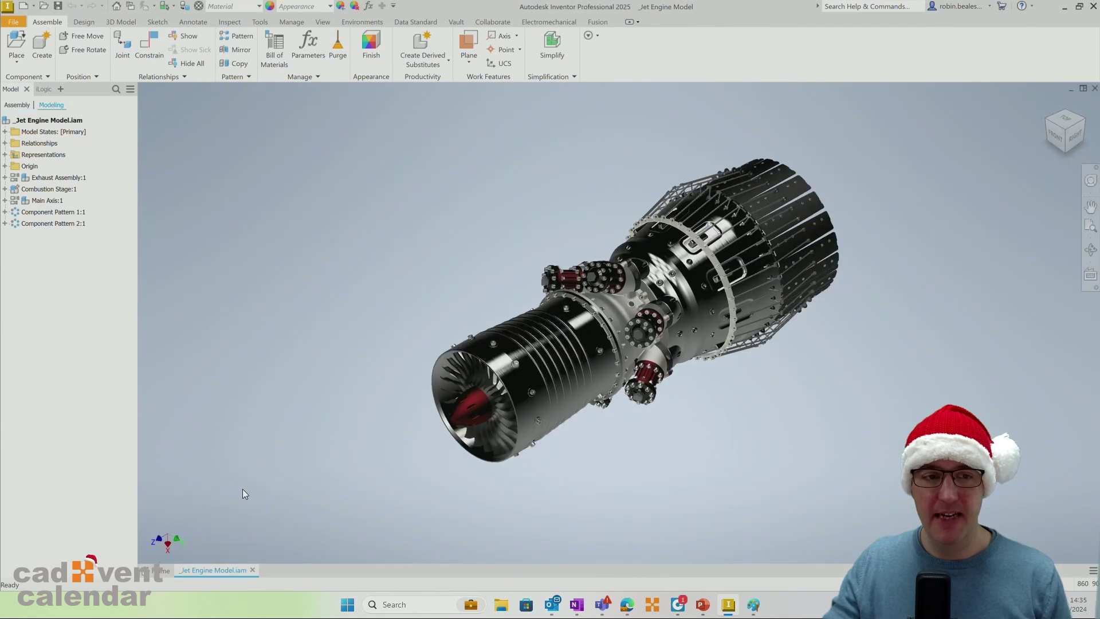
- Open the engine's saved presentation from the top-level assembly _Jet Engine Model.iam
right_click(50, 123)
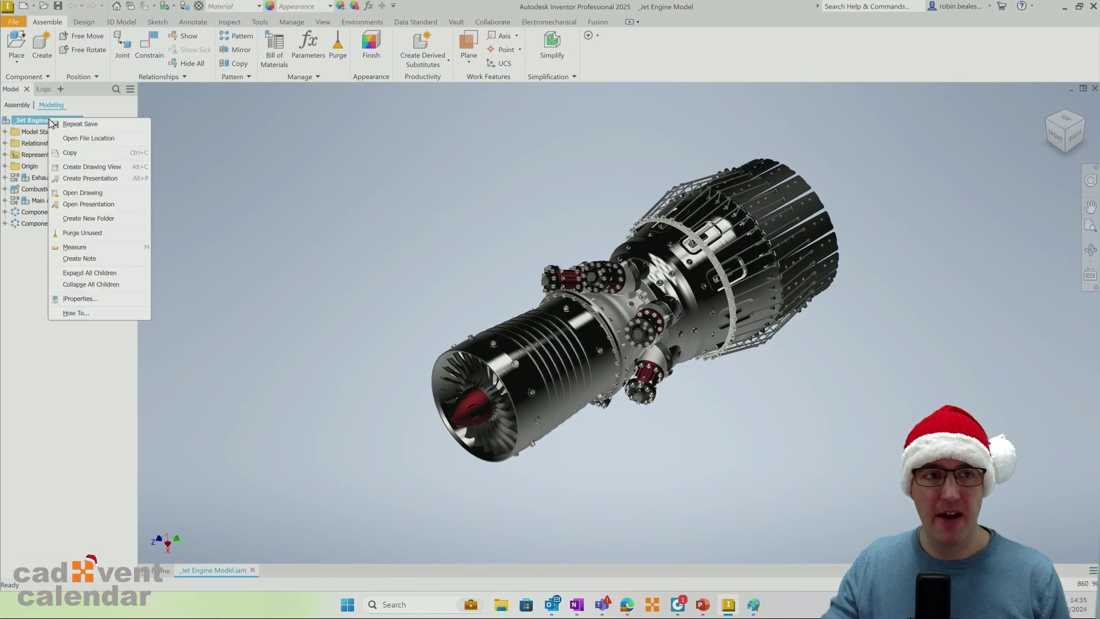
left_click(75, 209)
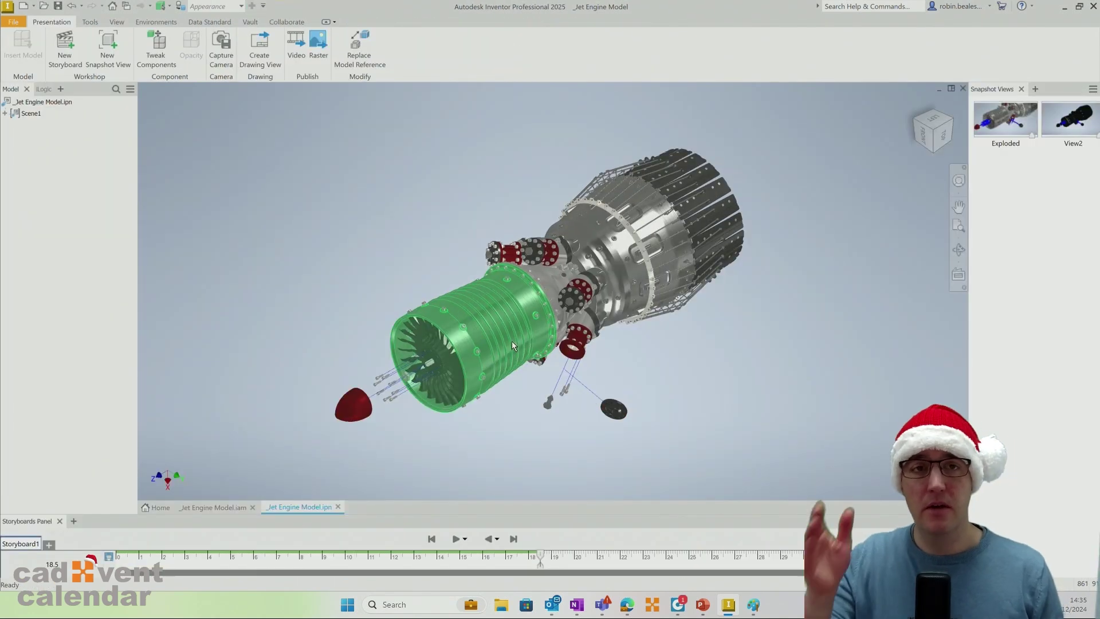
mouse_move(527, 358)
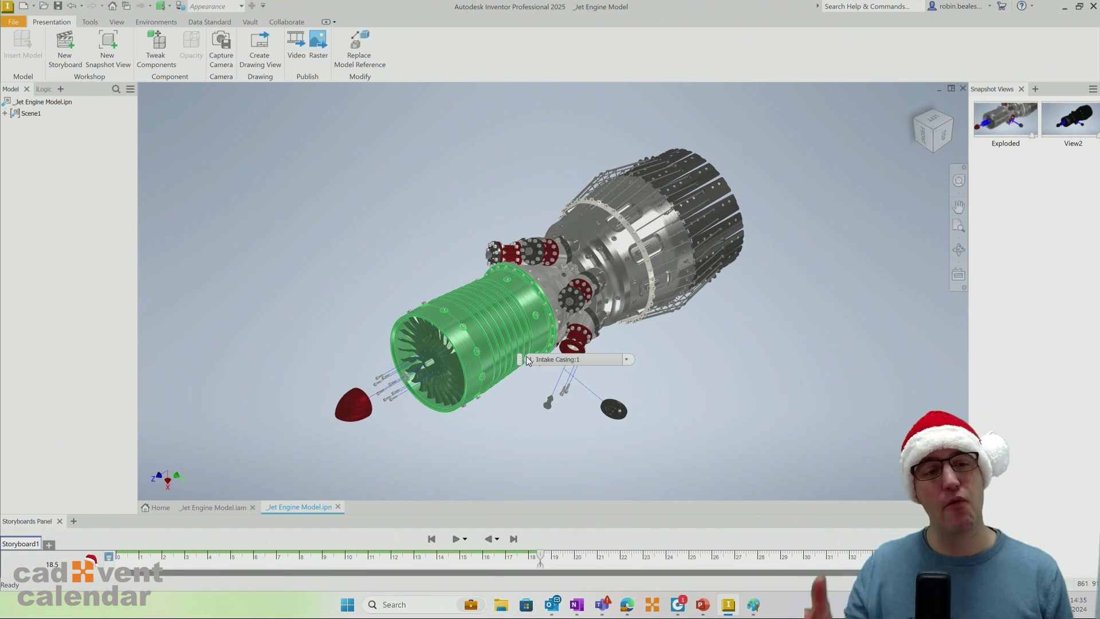